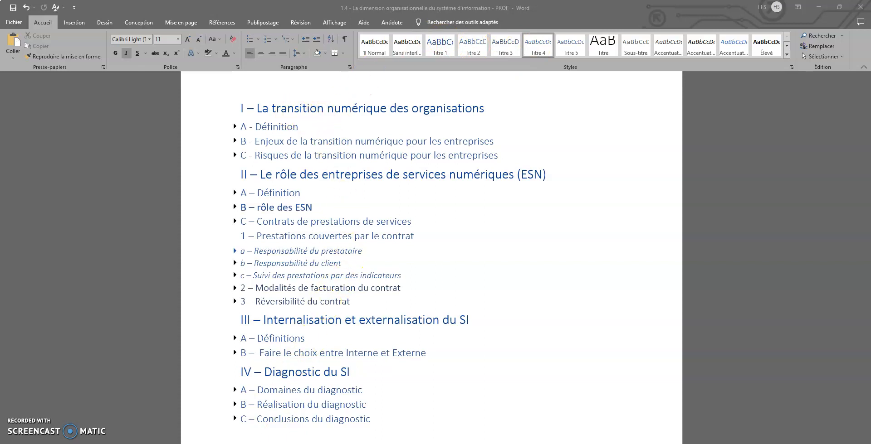
Switch to Chrome and open the ColorSpace page with the palettes generated for #063A90.
{"action": "left_click", "coordinate": [290, 433]}
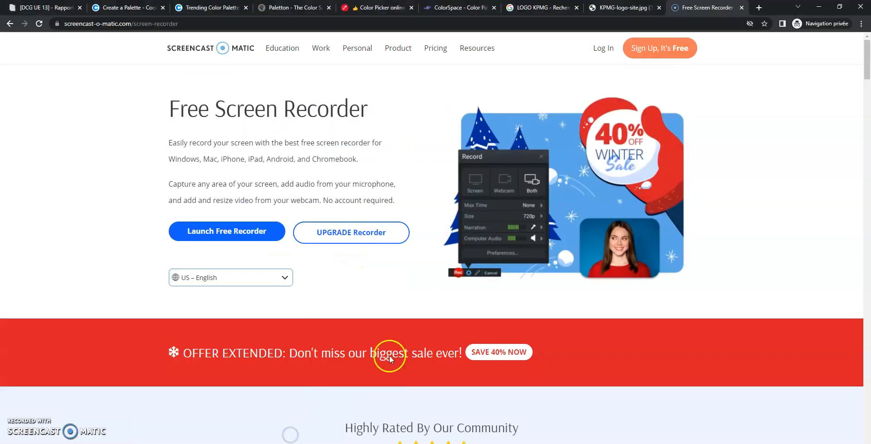
{"action": "left_click", "coordinate": [383, 8]}
{"action": "left_click", "coordinate": [293, 8]}
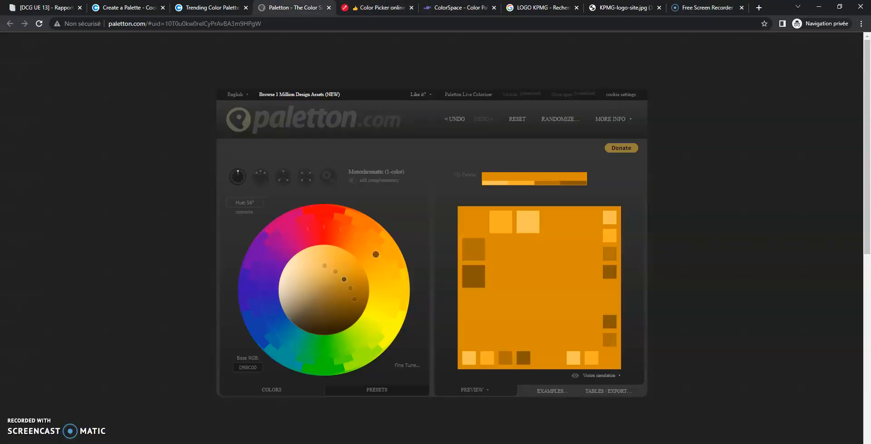
{"action": "left_click", "coordinate": [211, 7]}
{"action": "left_click", "coordinate": [458, 7]}
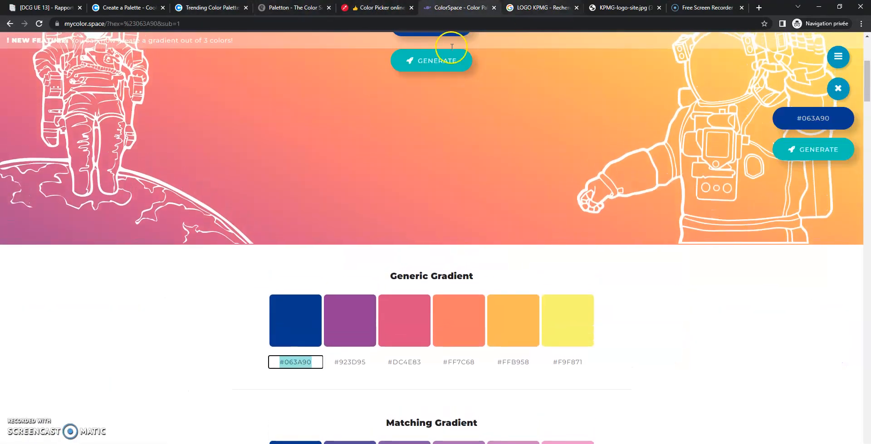
Examine the ColorSpace palettes based on #063A90, from the Generic Gradient to the Collective palette, and return to the Generic Gradient.
{"action": "scroll", "coordinate": [388, 225], "scroll_direction": "up", "scroll_amount": 2}
{"action": "scroll", "coordinate": [388, 225], "scroll_direction": "down", "scroll_amount": 4}
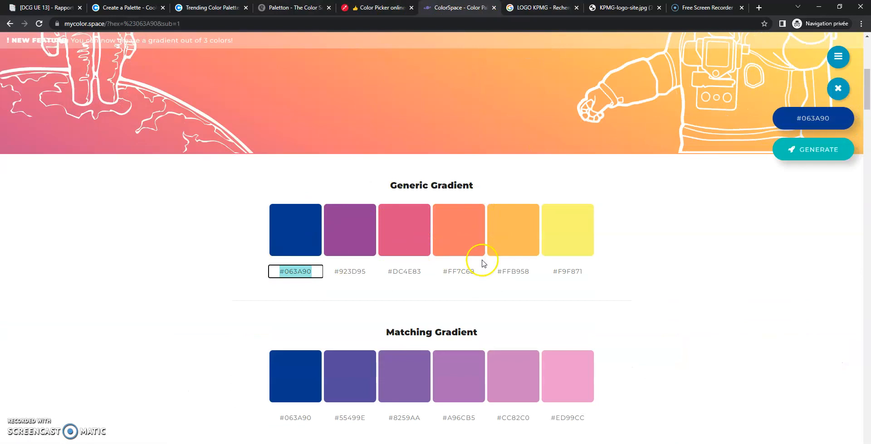
{"action": "scroll", "coordinate": [610, 288], "scroll_direction": "down", "scroll_amount": 12}
{"action": "scroll", "coordinate": [617, 292], "scroll_direction": "down", "scroll_amount": 20}
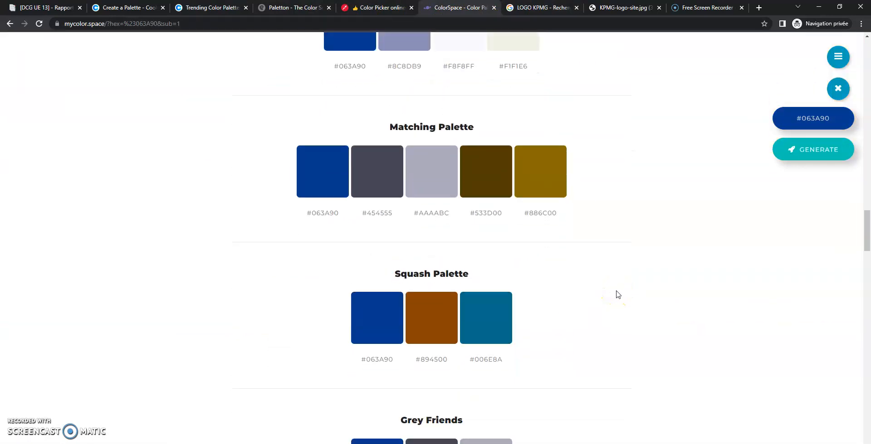
{"action": "scroll", "coordinate": [619, 297], "scroll_direction": "down", "scroll_amount": 20}
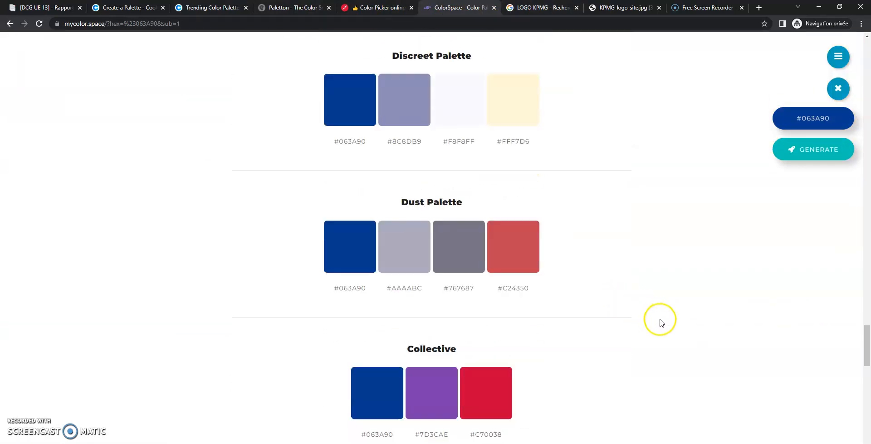
{"action": "scroll", "coordinate": [771, 363], "scroll_direction": "down", "scroll_amount": 6}
{"action": "left_click_drag", "start_coordinate": [866, 422], "coordinate": [846, 93]}
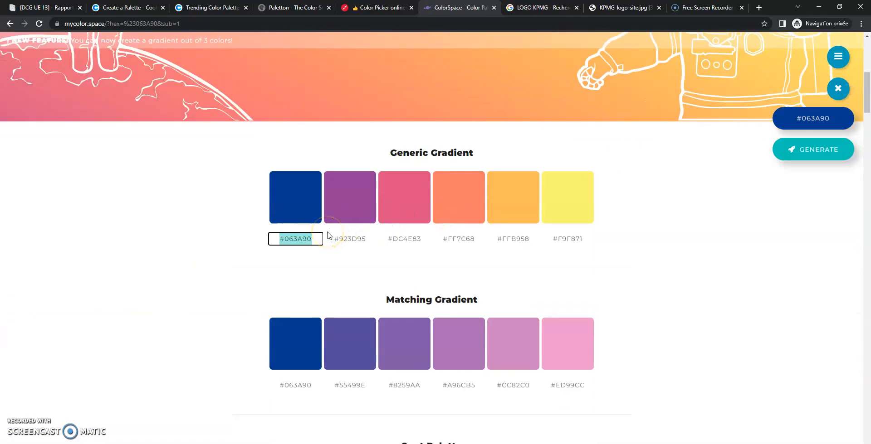
Copy the hex code #063A90 from the Generic Gradient and switch back to the Word document.
{"action": "left_click", "coordinate": [296, 239]}
{"action": "left_click", "coordinate": [463, 439]}
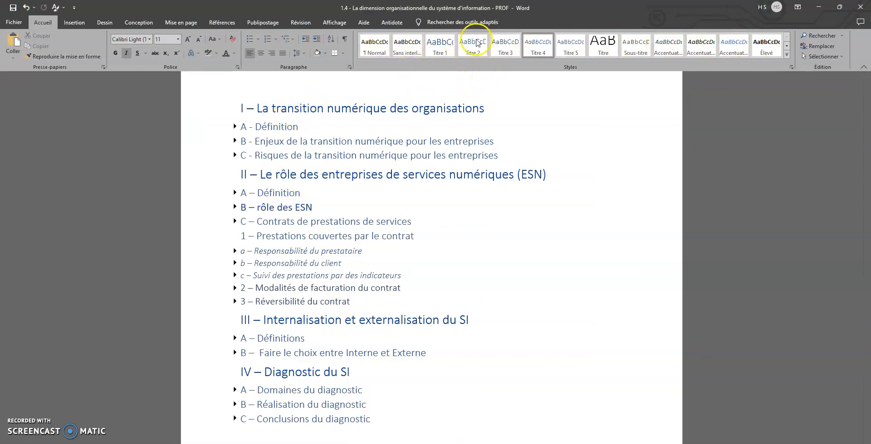
Examine the document's heading hierarchy, from the Roman-numeral parts through the numbered headings to the lettered sub-headings a to c.
{"action": "left_click_drag", "start_coordinate": [262, 110], "coordinate": [290, 415]}
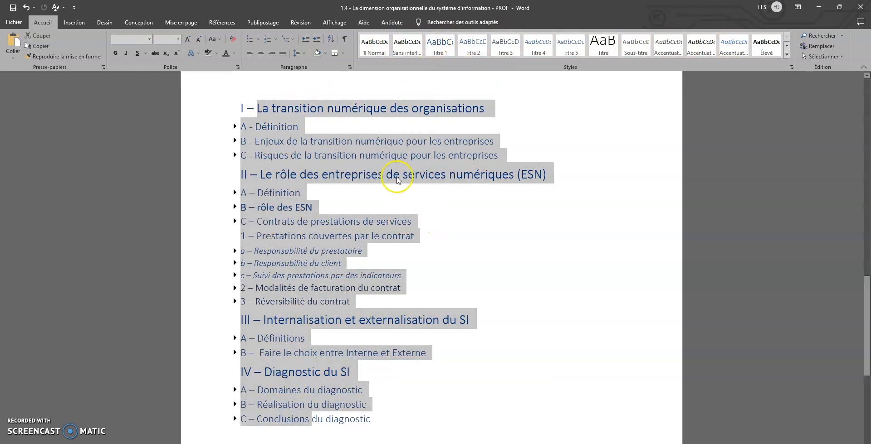
{"action": "left_click", "coordinate": [451, 110]}
{"action": "left_click_drag", "start_coordinate": [263, 109], "coordinate": [265, 166]}
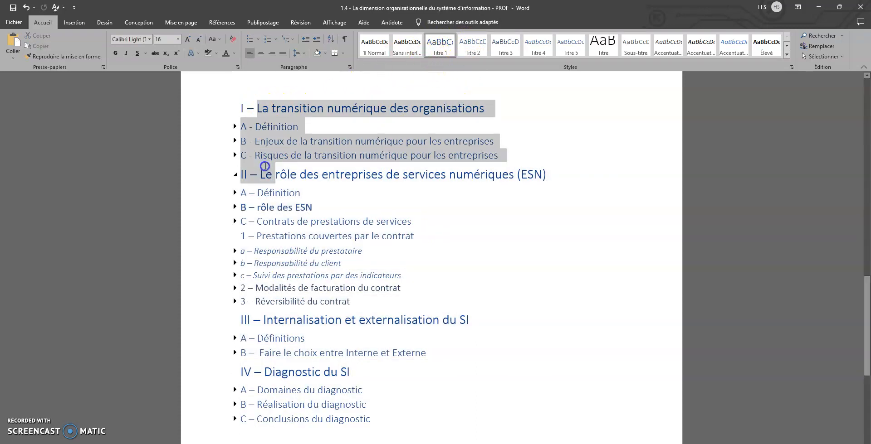
{"action": "left_click", "coordinate": [263, 108]}
{"action": "left_click", "coordinate": [268, 320]}
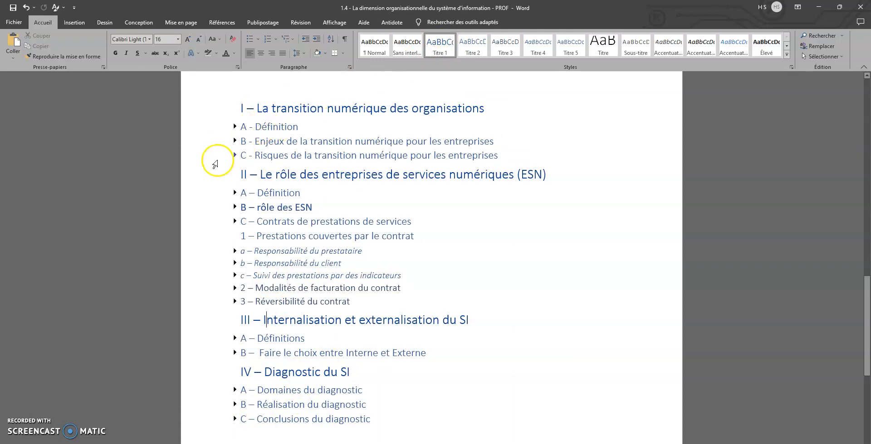
{"action": "left_click_drag", "start_coordinate": [266, 236], "coordinate": [294, 236]}
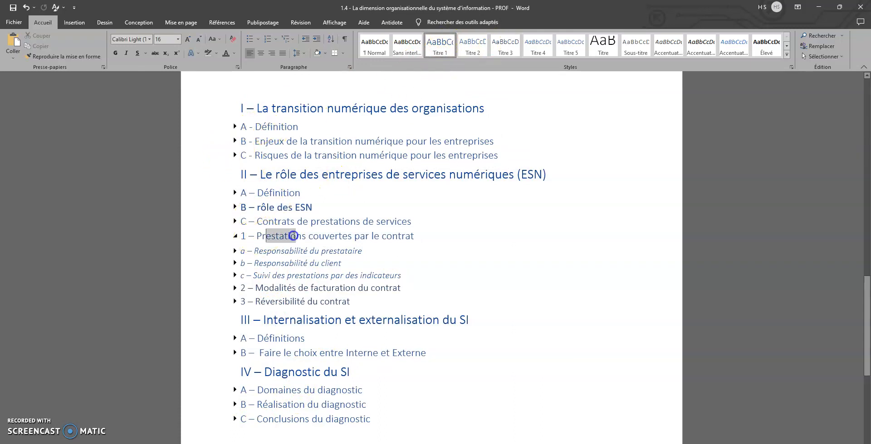
{"action": "left_click_drag", "start_coordinate": [263, 288], "coordinate": [294, 287]}
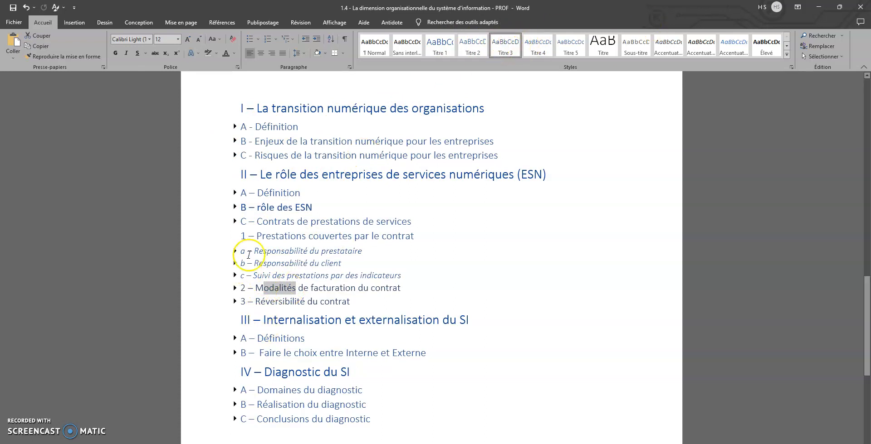
{"action": "left_click", "coordinate": [273, 251]}
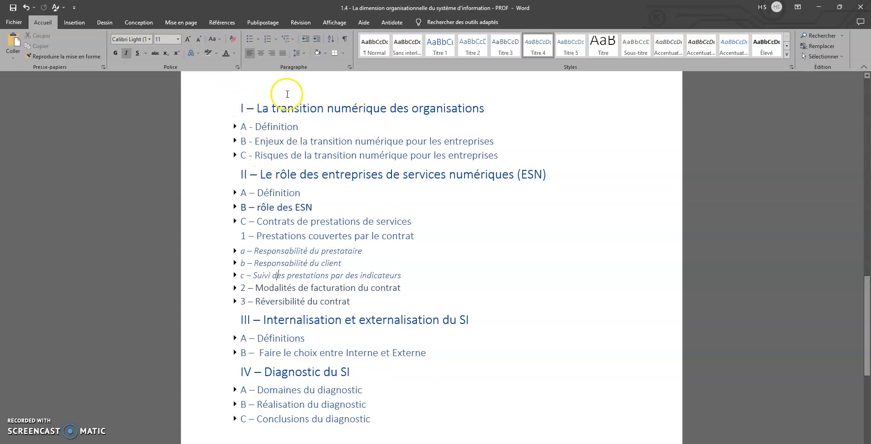
Modify the Titre 1 style so its font colour is the custom colour #063A90.
{"action": "right_click", "coordinate": [439, 49]}
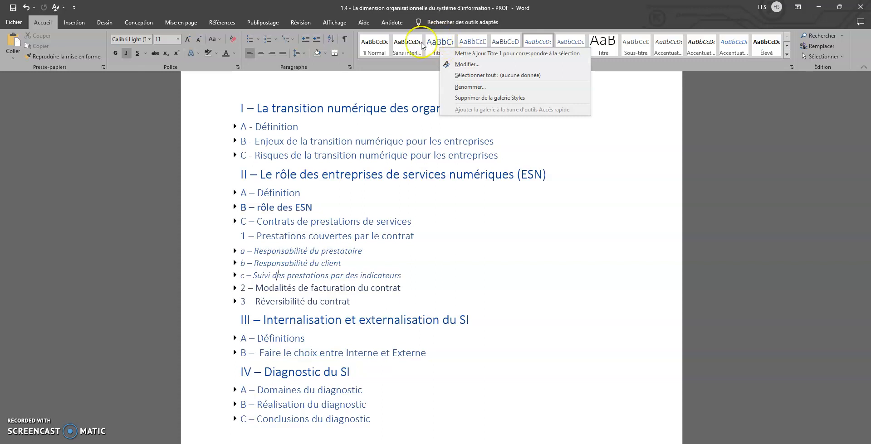
{"action": "left_click", "coordinate": [467, 64]}
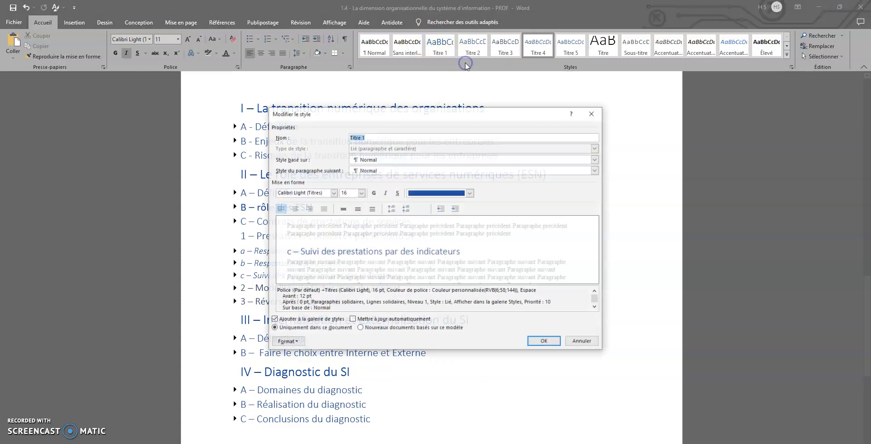
{"action": "left_click", "coordinate": [469, 193]}
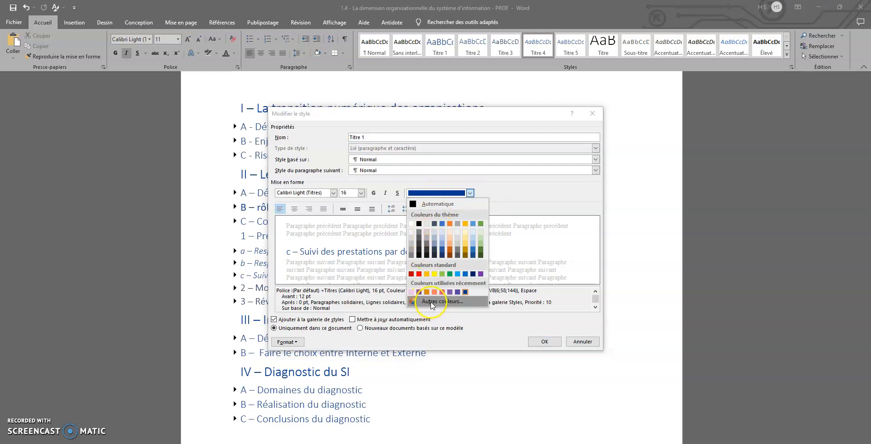
{"action": "left_click", "coordinate": [431, 302]}
{"action": "left_click", "coordinate": [432, 299]}
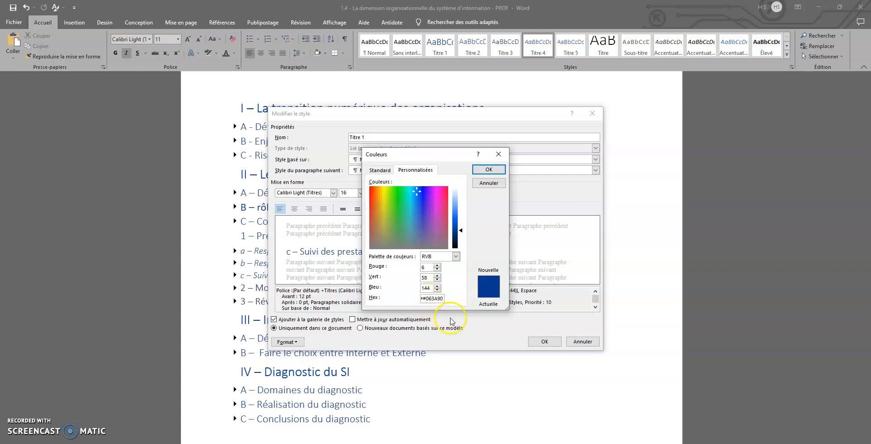
{"action": "key", "text": "BackSpace"}
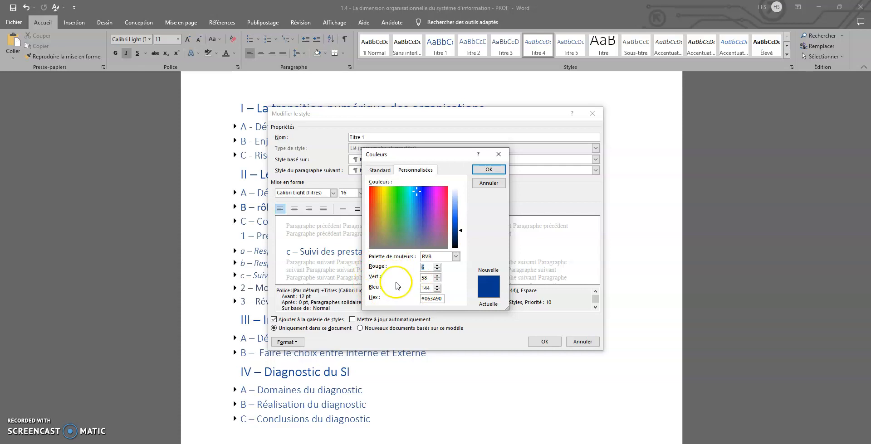
{"action": "left_click", "coordinate": [488, 169]}
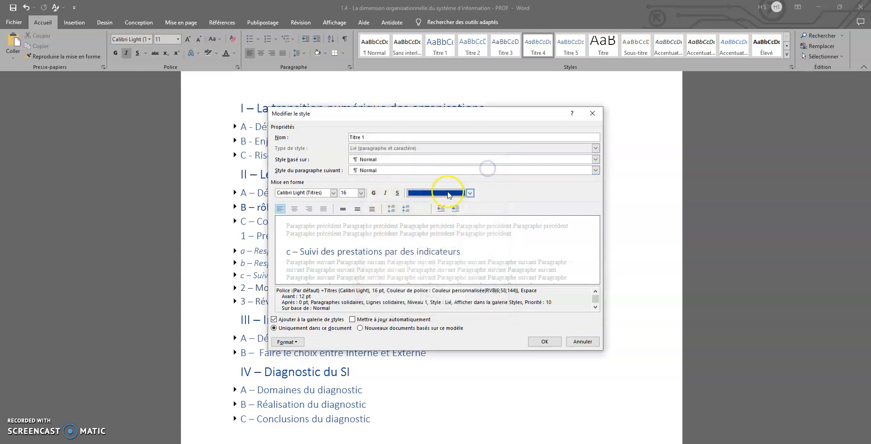
{"action": "left_click", "coordinate": [430, 194]}
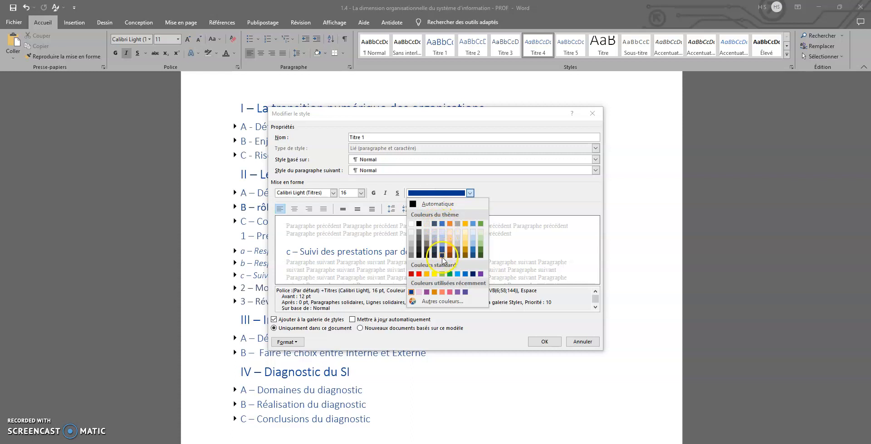
{"action": "left_click", "coordinate": [468, 194]}
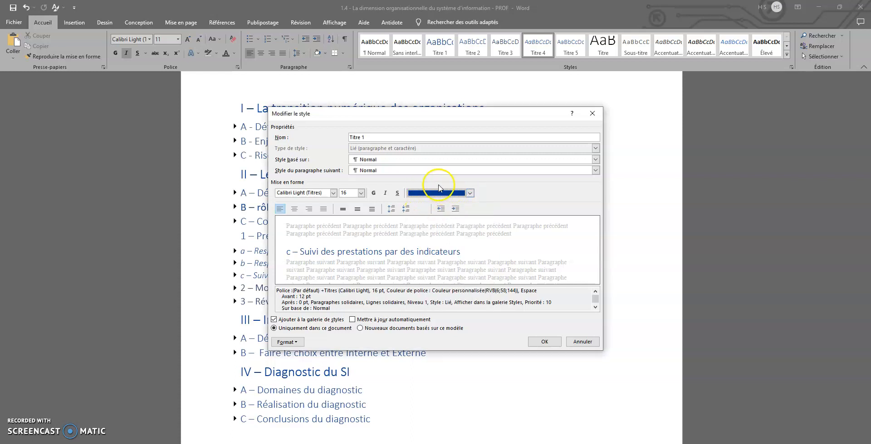
{"action": "left_click", "coordinate": [542, 342]}
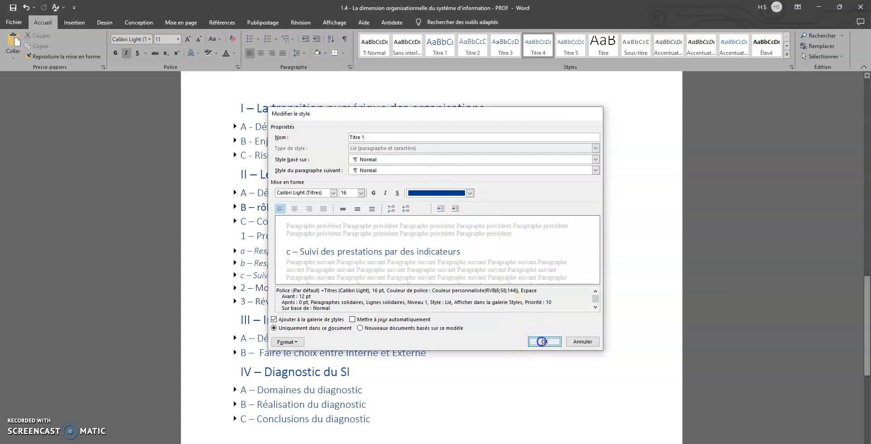
Copy the hex code #DC4E83 from ColorSpace's Generic Gradient in Chrome and return to the Word document.
{"action": "left_click", "coordinate": [279, 127]}
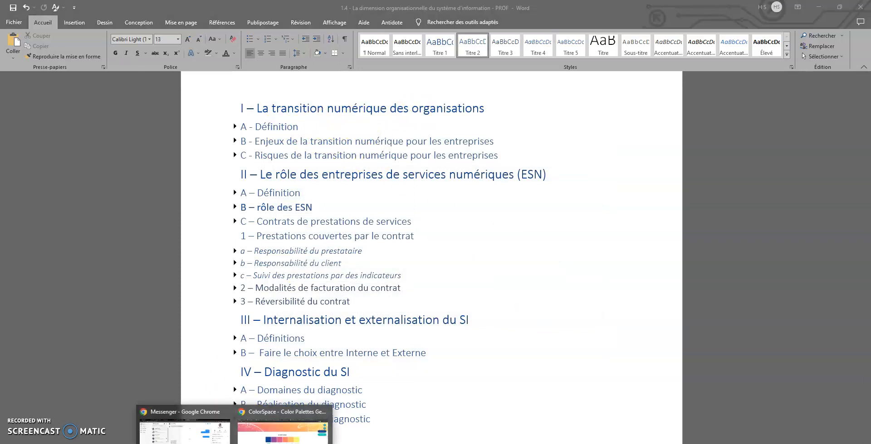
{"action": "left_click", "coordinate": [263, 440]}
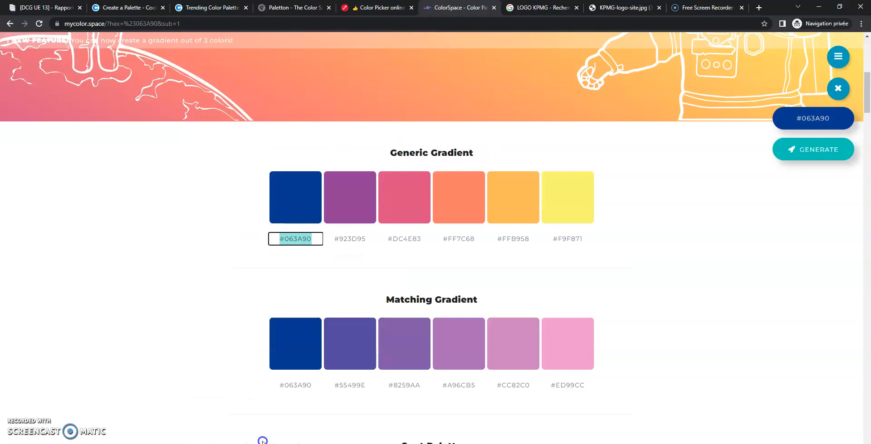
{"action": "left_click", "coordinate": [410, 240]}
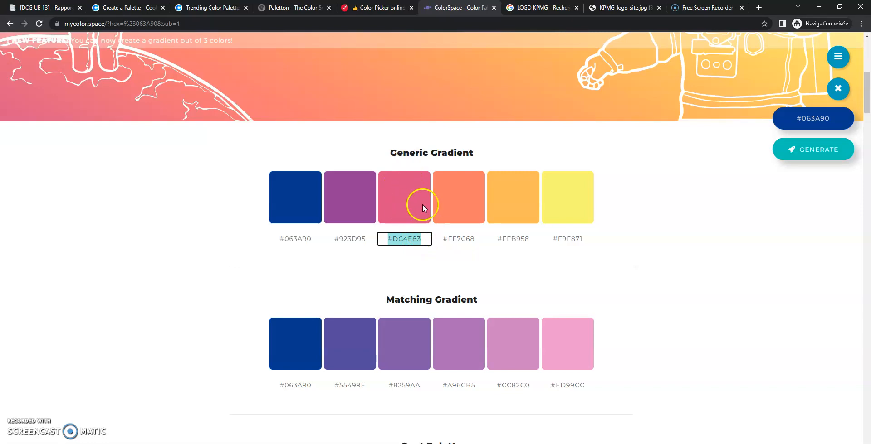
{"action": "key", "text": "alt+Tab"}
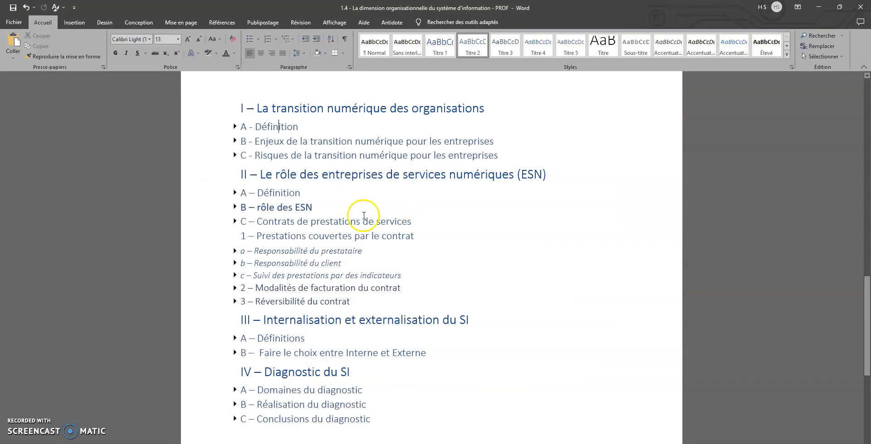
Modify the Titre 2 style so its font colour is the custom colour #DC4E83.
{"action": "right_click", "coordinate": [485, 50]}
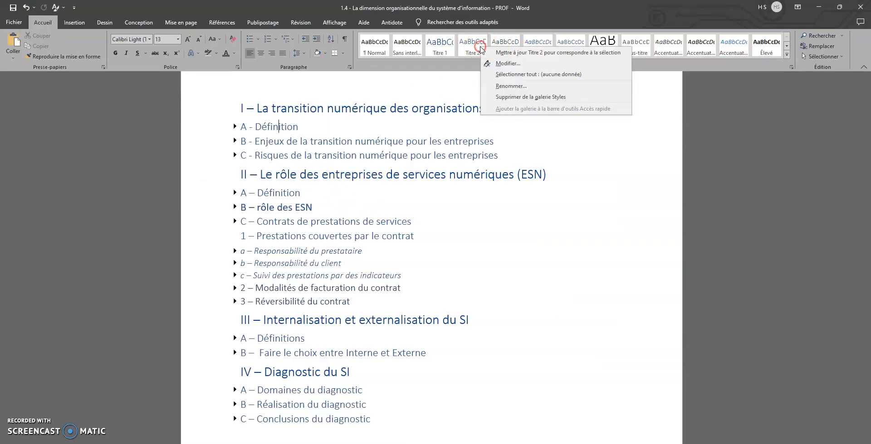
{"action": "left_click", "coordinate": [510, 66]}
{"action": "left_click", "coordinate": [439, 192]}
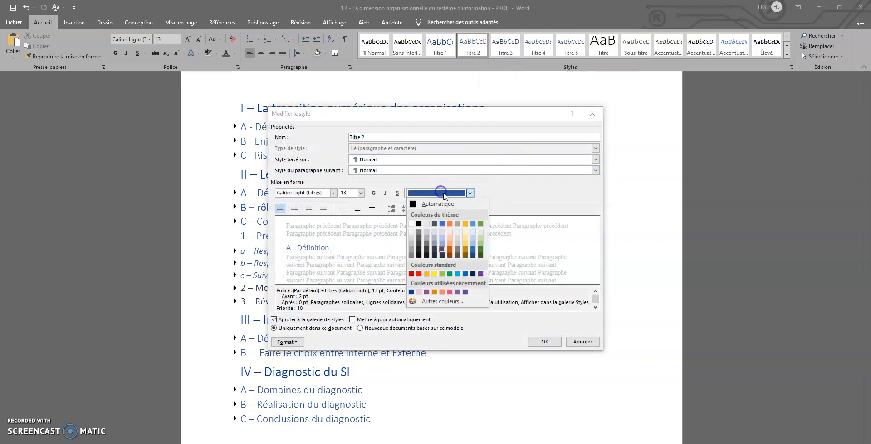
{"action": "left_click", "coordinate": [441, 301]}
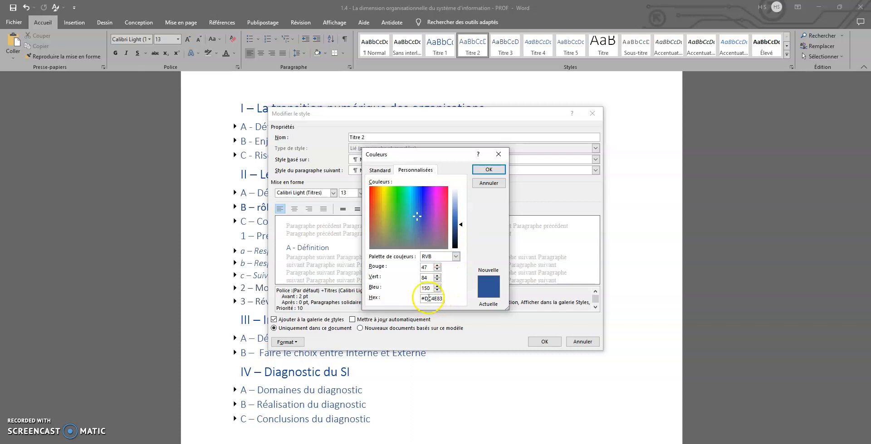
{"action": "left_click", "coordinate": [486, 168]}
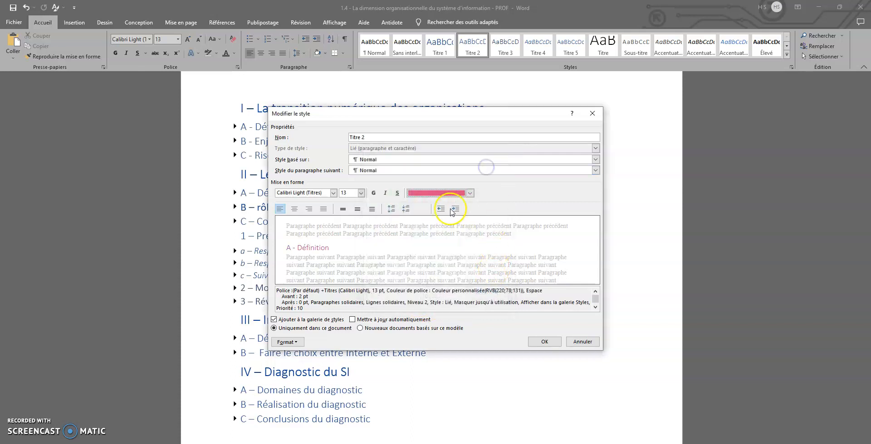
{"action": "left_click", "coordinate": [545, 342]}
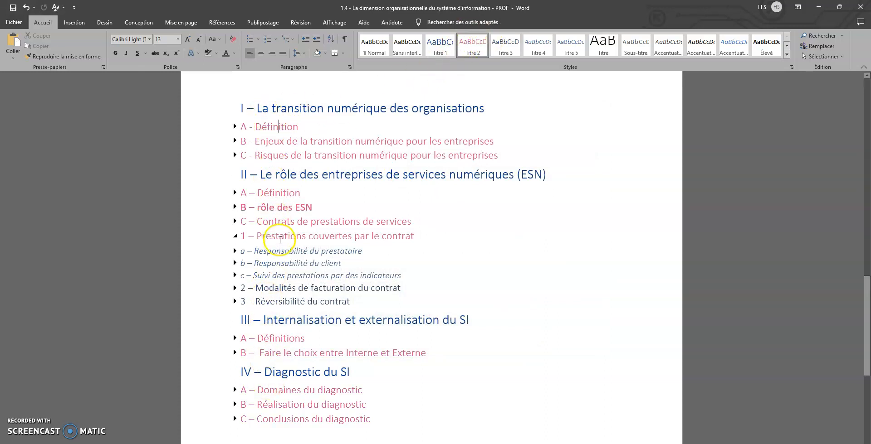
Change the font of the heading "B – rôle des ESN" to Calibri Light (Titres).
{"action": "left_click", "coordinate": [317, 207]}
{"action": "triple_click", "coordinate": [296, 208]}
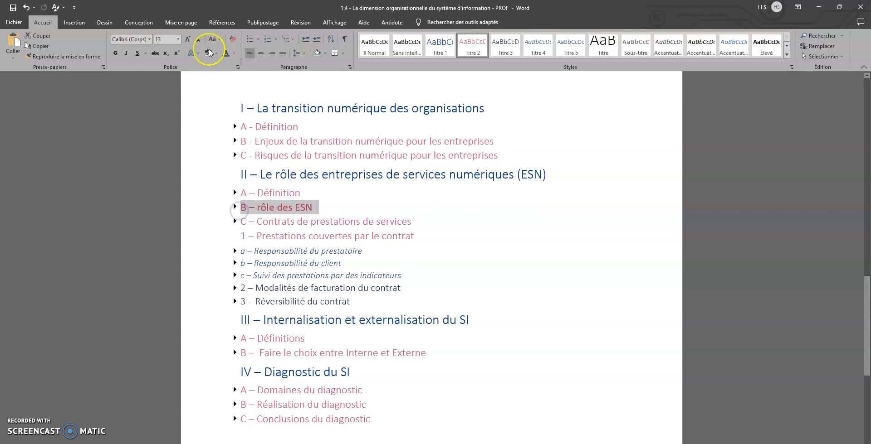
{"action": "left_click", "coordinate": [149, 39]}
{"action": "left_click", "coordinate": [147, 63]}
{"action": "left_click", "coordinate": [344, 211]}
Apply the Titre 3 style to the heading "1 – Prestations couvertes par le contrat".
{"action": "left_click", "coordinate": [329, 236]}
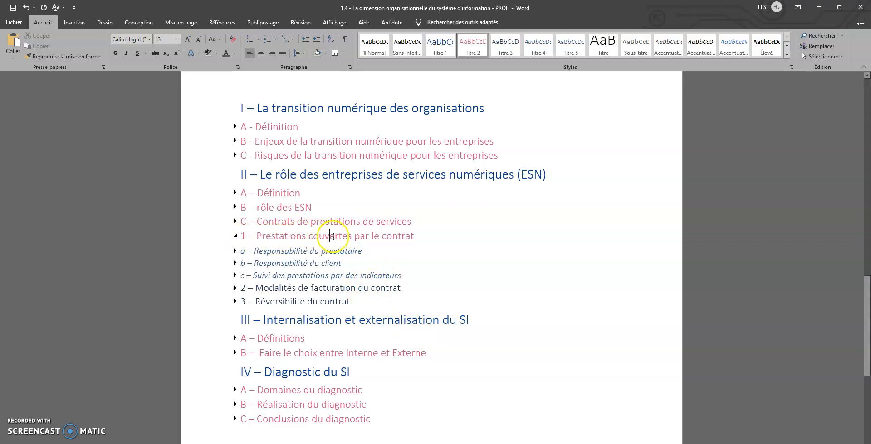
{"action": "left_click", "coordinate": [505, 48]}
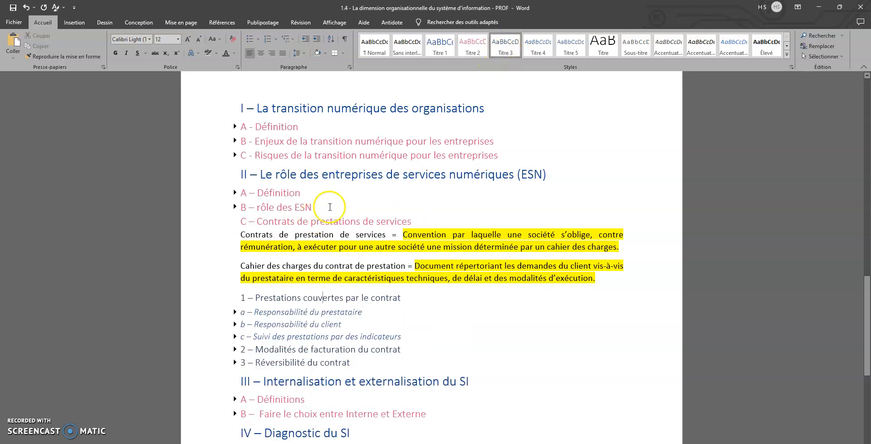
Delete the two definition paragraphs under the heading "C – Contrats de prestations de services".
{"action": "left_click", "coordinate": [236, 221]}
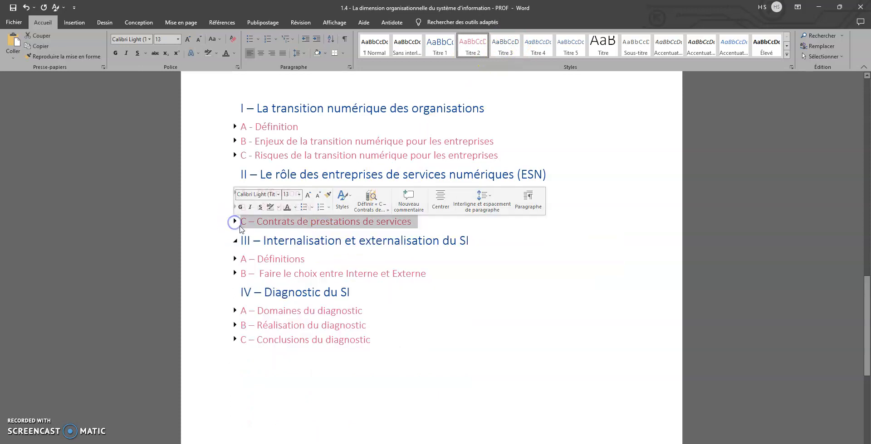
{"action": "left_click", "coordinate": [236, 221]}
{"action": "left_click", "coordinate": [277, 279]}
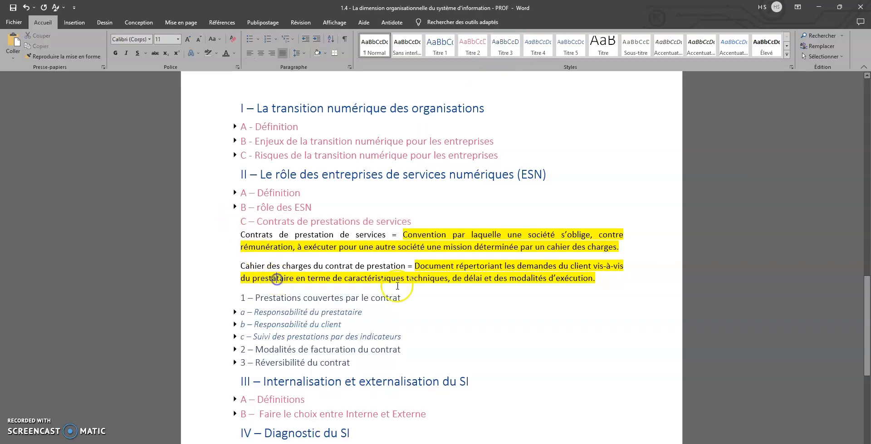
{"action": "left_click_drag", "start_coordinate": [604, 280], "coordinate": [240, 235]}
{"action": "key", "text": "Delete"}
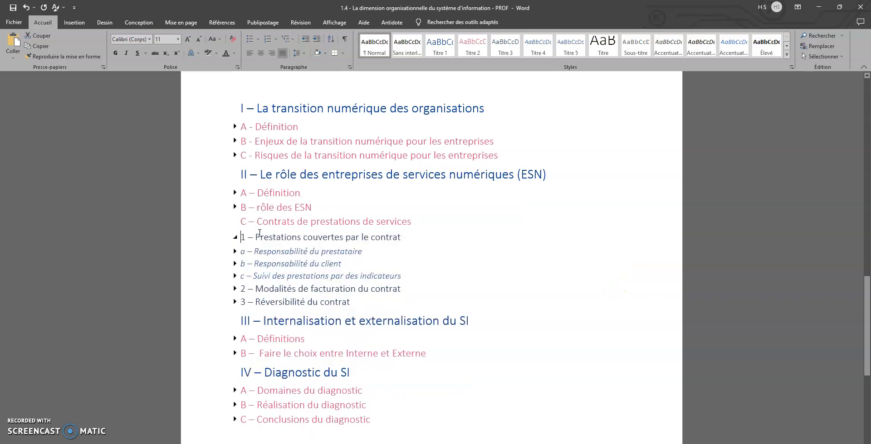
Copy the hex code #FF7C68 from ColorSpace's Generic Gradient in Chrome and return to the Word document.
{"action": "left_click", "coordinate": [410, 262]}
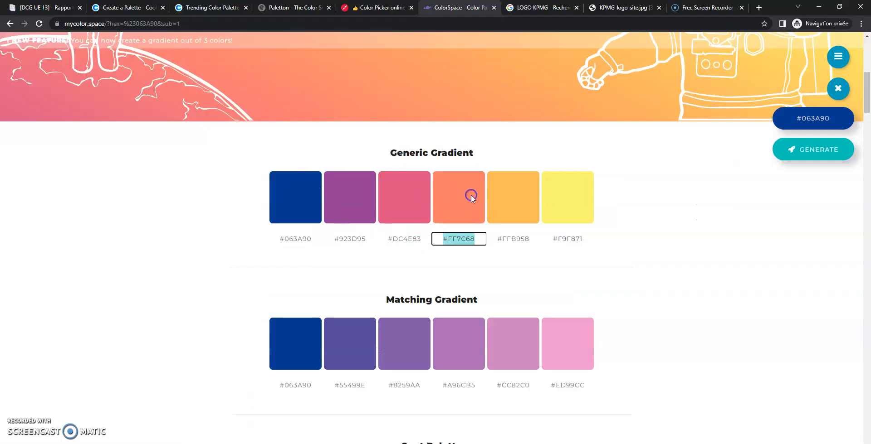
{"action": "left_click", "coordinate": [469, 238]}
{"action": "key", "text": "alt+Tab"}
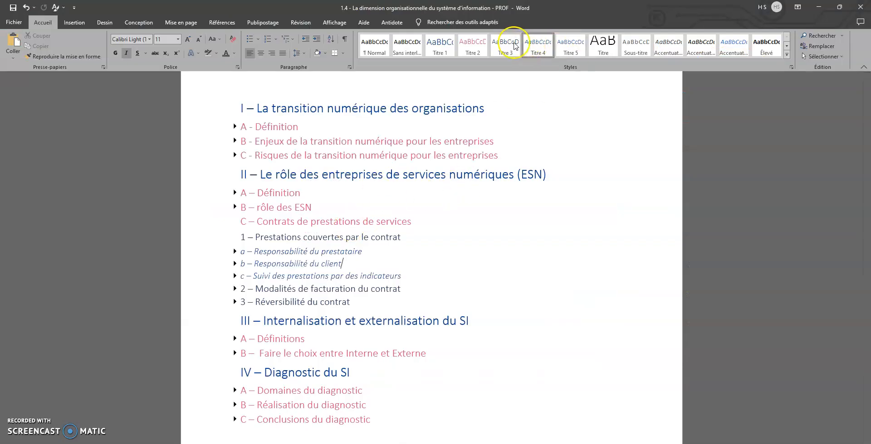
Modify the Titre 3 style so its font colour is the custom colour #FF7C68.
{"action": "right_click", "coordinate": [517, 45]}
{"action": "left_click", "coordinate": [525, 64]}
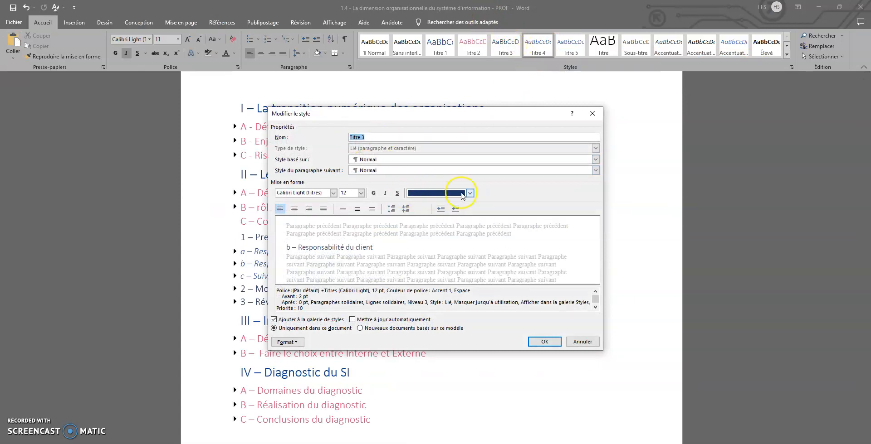
{"action": "left_click", "coordinate": [449, 193]}
{"action": "left_click", "coordinate": [442, 302]}
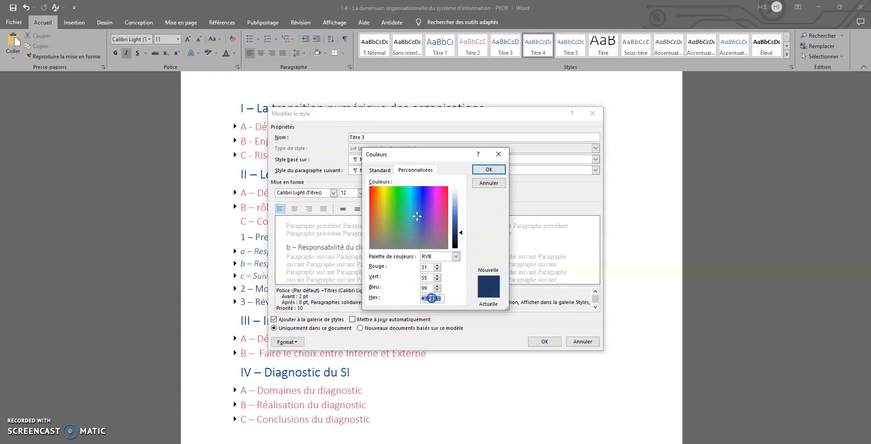
{"action": "left_click", "coordinate": [489, 169]}
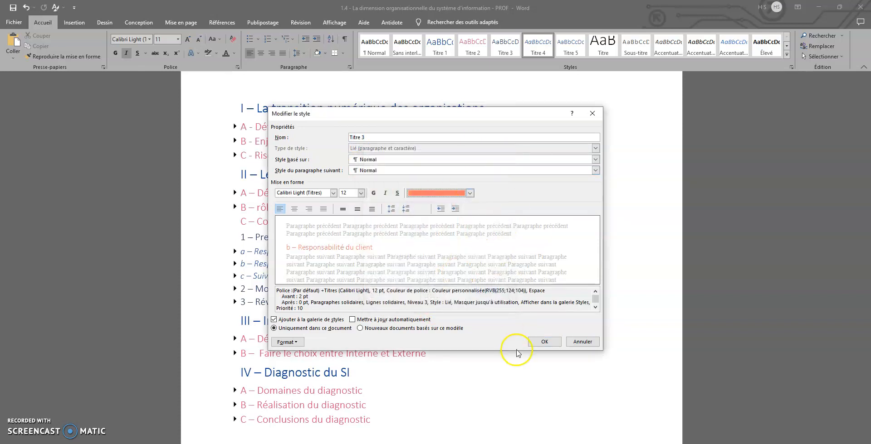
{"action": "left_click", "coordinate": [536, 341]}
{"action": "left_click", "coordinate": [330, 236]}
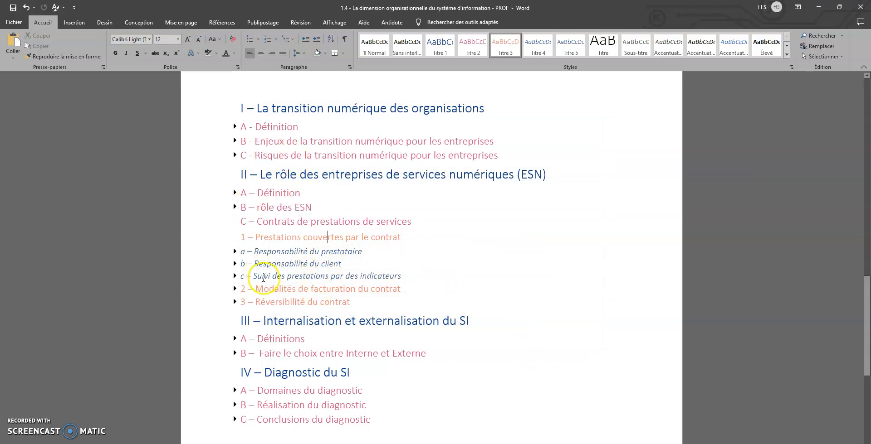
Copy the hex code #FFB958 from ColorSpace's Generic Gradient in Chrome and return to the Word document.
{"action": "key", "text": "alt+Tab"}
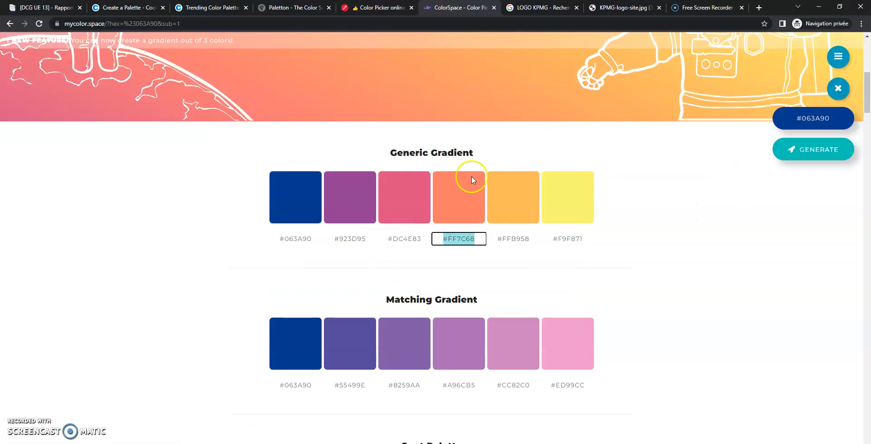
{"action": "left_click", "coordinate": [567, 200]}
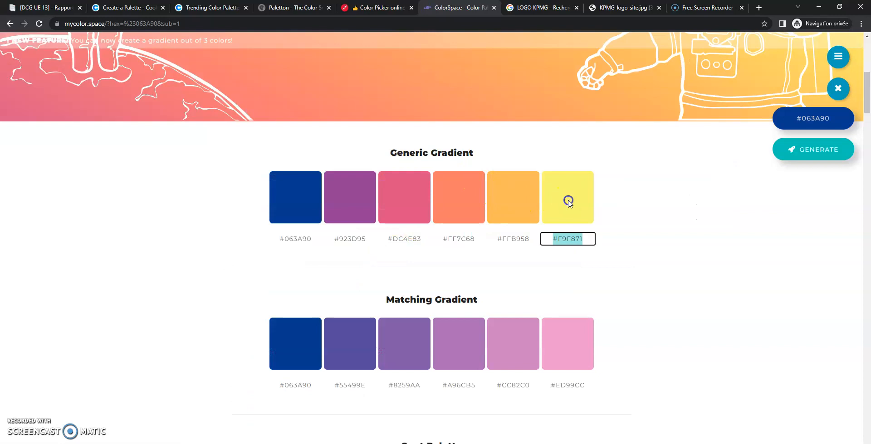
{"action": "left_click", "coordinate": [534, 211]}
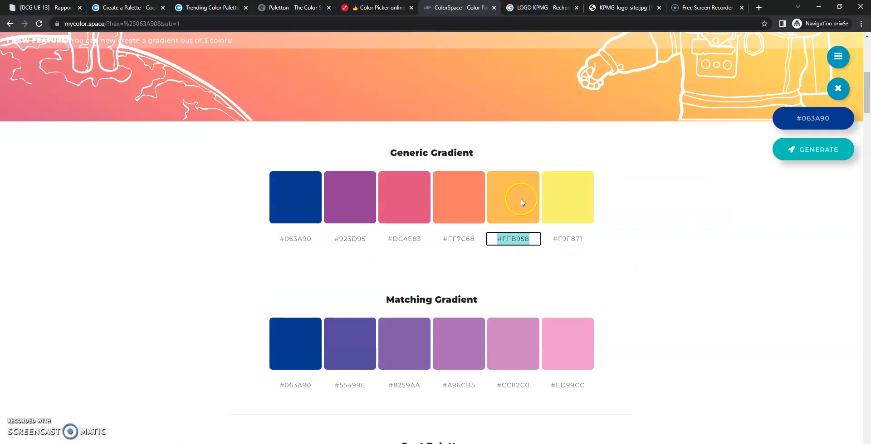
{"action": "key", "text": "alt+Tab"}
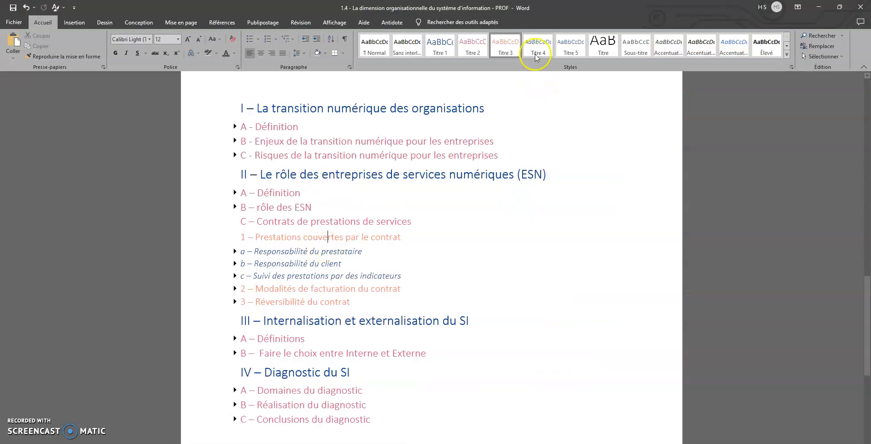
Modify the Titre 4 style so its font colour is the custom colour #FFB958.
{"action": "right_click", "coordinate": [536, 59]}
{"action": "left_click", "coordinate": [562, 61]}
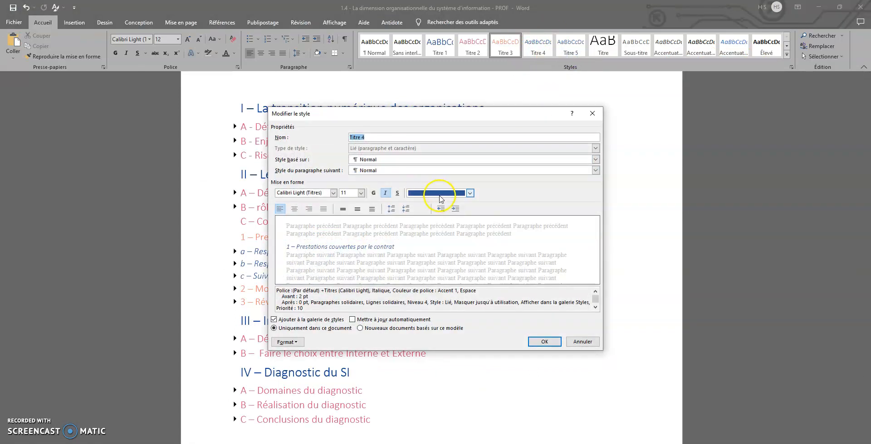
{"action": "left_click", "coordinate": [439, 193]}
{"action": "left_click", "coordinate": [424, 301]}
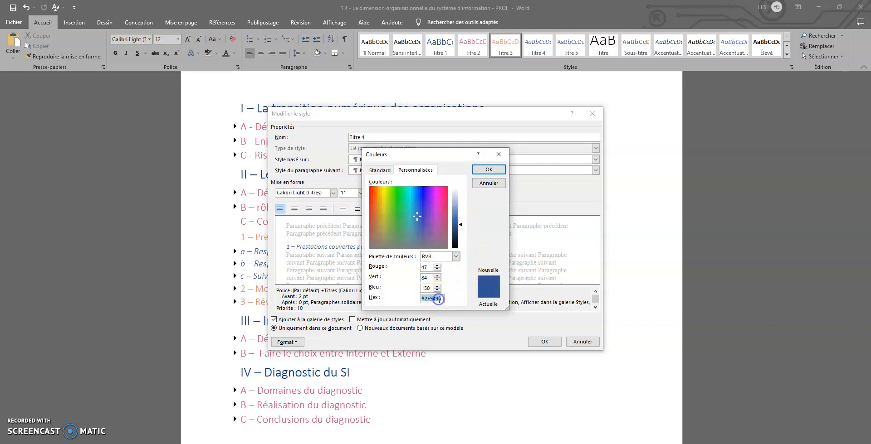
{"action": "left_click", "coordinate": [488, 169]}
{"action": "left_click", "coordinate": [542, 342]}
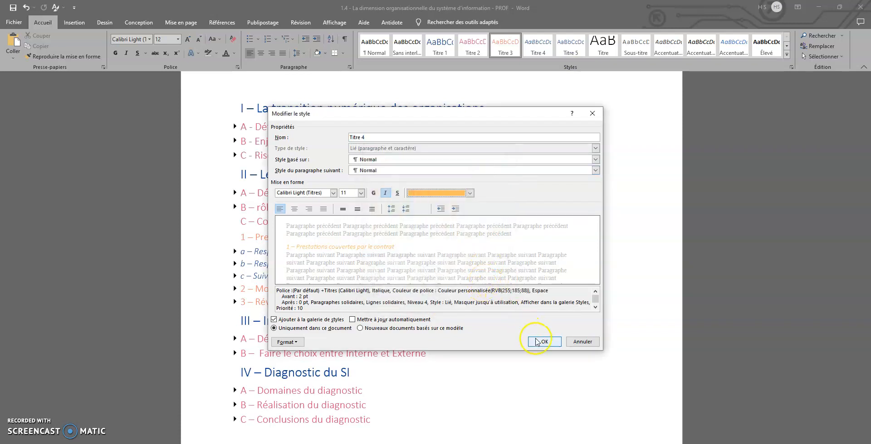
{"action": "left_click_drag", "start_coordinate": [355, 281], "coordinate": [247, 248]}
{"action": "left_click", "coordinate": [394, 282]}
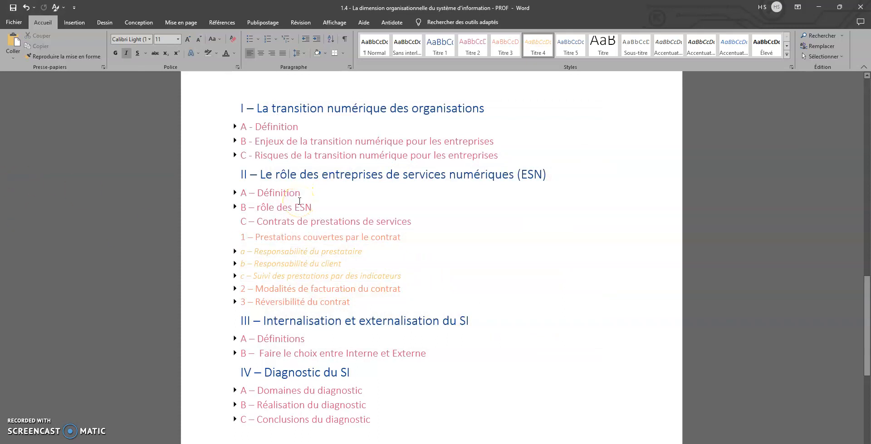
Expand "A - Définition" under part I and "B – rôle des ESN" under part II, and examine the heading colours alongside the body text.
{"action": "left_click", "coordinate": [375, 238]}
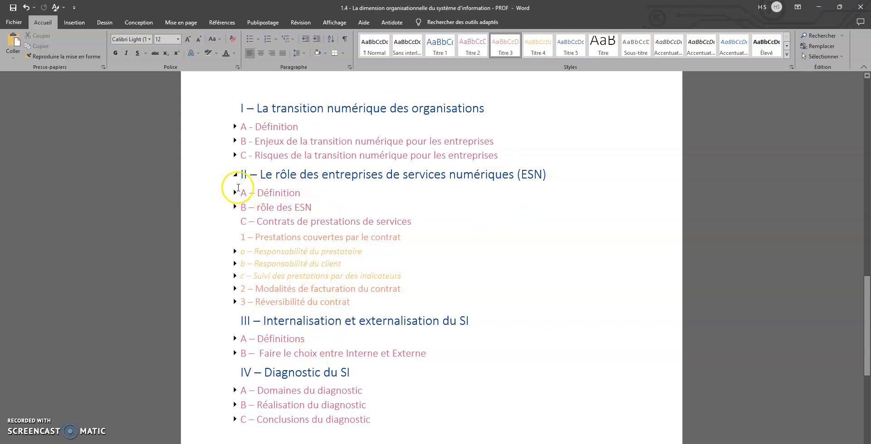
{"action": "left_click", "coordinate": [234, 126]}
{"action": "left_click", "coordinate": [235, 228]}
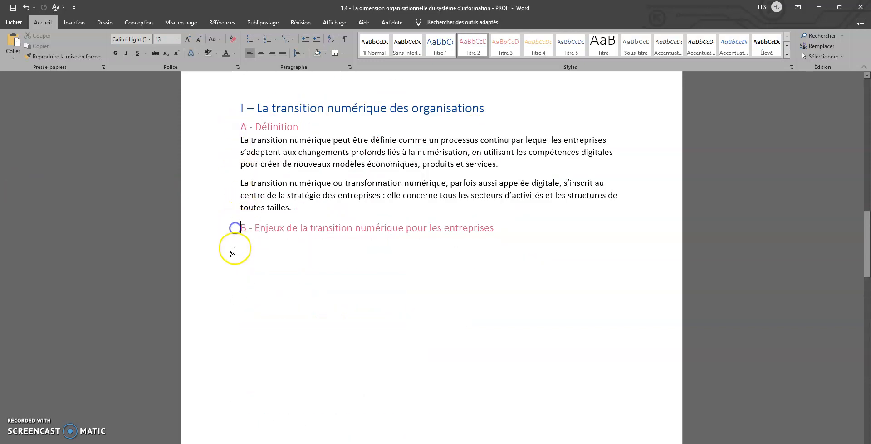
{"action": "scroll", "coordinate": [232, 248], "scroll_direction": "down", "scroll_amount": 3}
{"action": "scroll", "coordinate": [235, 164], "scroll_direction": "up", "scroll_amount": 1}
{"action": "left_click", "coordinate": [234, 168]}
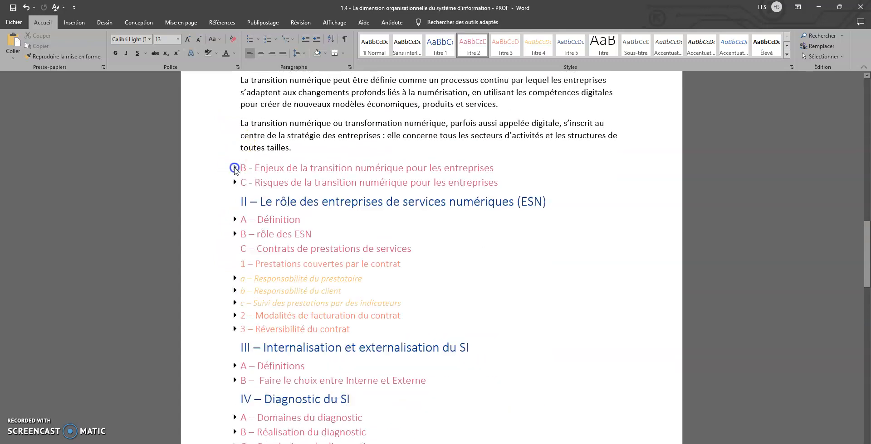
{"action": "left_click", "coordinate": [234, 235]}
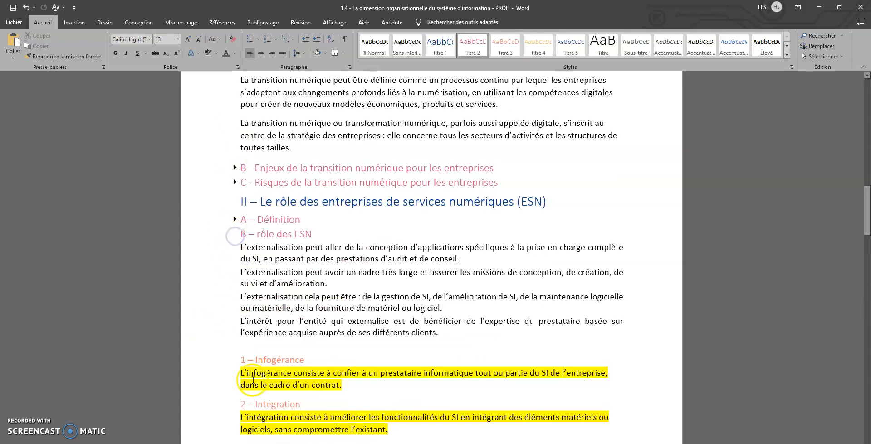
{"action": "scroll", "coordinate": [252, 381], "scroll_direction": "down", "scroll_amount": 15}
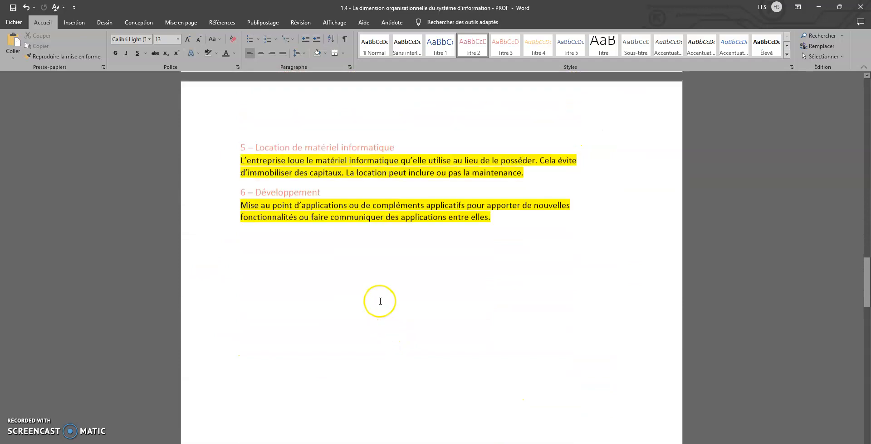
{"action": "scroll", "coordinate": [379, 302], "scroll_direction": "up", "scroll_amount": 20}
{"action": "scroll", "coordinate": [352, 233], "scroll_direction": "up", "scroll_amount": 10}
{"action": "scroll", "coordinate": [352, 251], "scroll_direction": "down", "scroll_amount": 11}
{"action": "scroll", "coordinate": [353, 264], "scroll_direction": "down", "scroll_amount": 2}
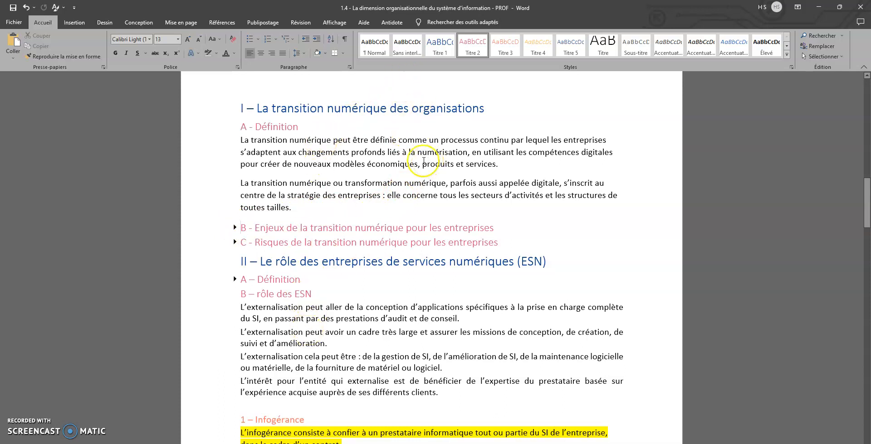
Switch to Paletton in Chrome and move the base hue to red on the colour wheel.
{"action": "left_click", "coordinate": [234, 443]}
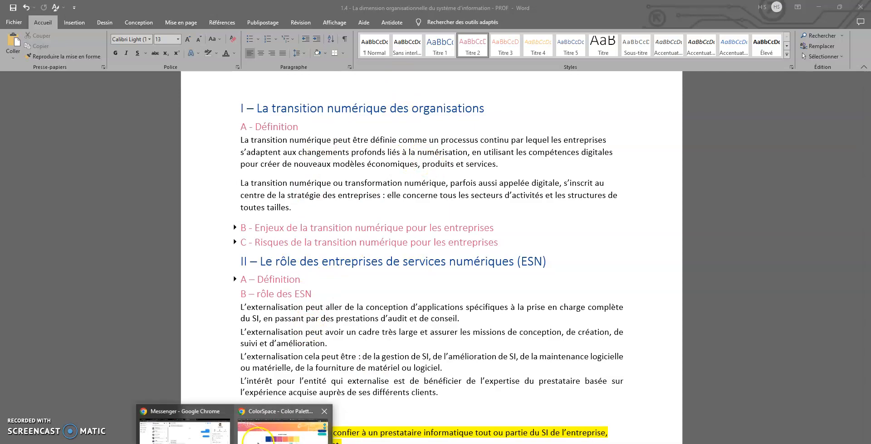
{"action": "left_click", "coordinate": [257, 442]}
{"action": "left_click", "coordinate": [233, 8]}
{"action": "left_click", "coordinate": [277, 5]}
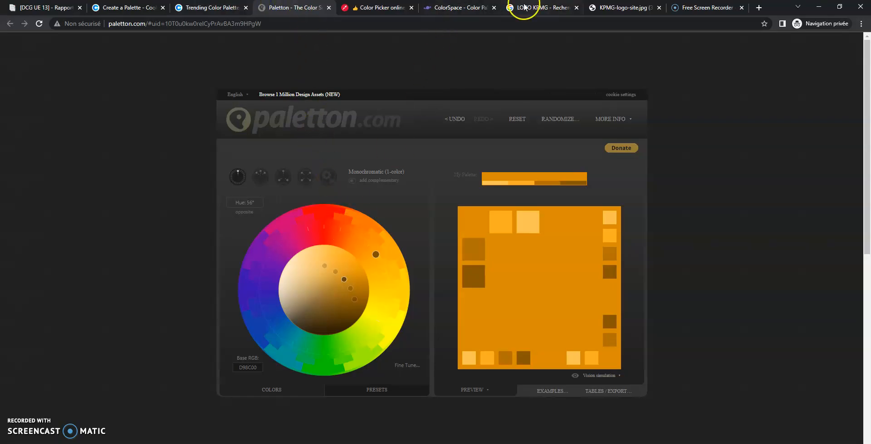
{"action": "mouse_move", "coordinate": [327, 232]}
{"action": "left_mouse_down"}
{"action": "mouse_move", "coordinate": [305, 229]}
{"action": "mouse_move", "coordinate": [329, 230]}
{"action": "left_mouse_up"}
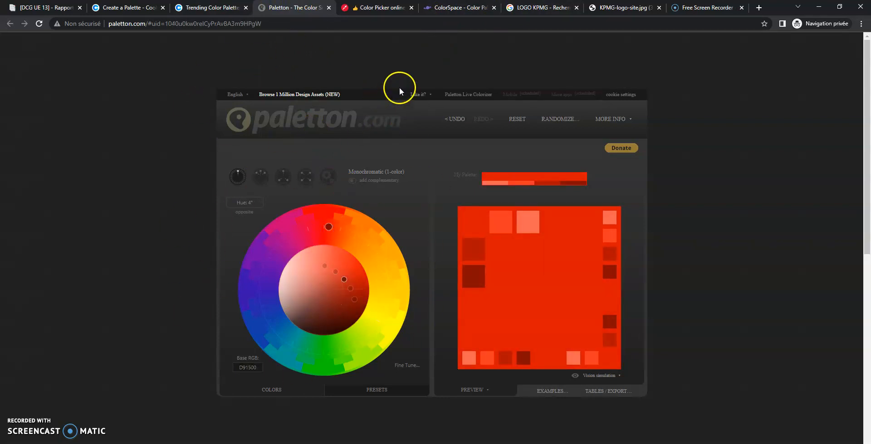
Copy the KPMG logo's blue hex code #063a90 from the Image Color Picker site.
{"action": "left_click", "coordinate": [458, 7]}
{"action": "left_click", "coordinate": [294, 238]}
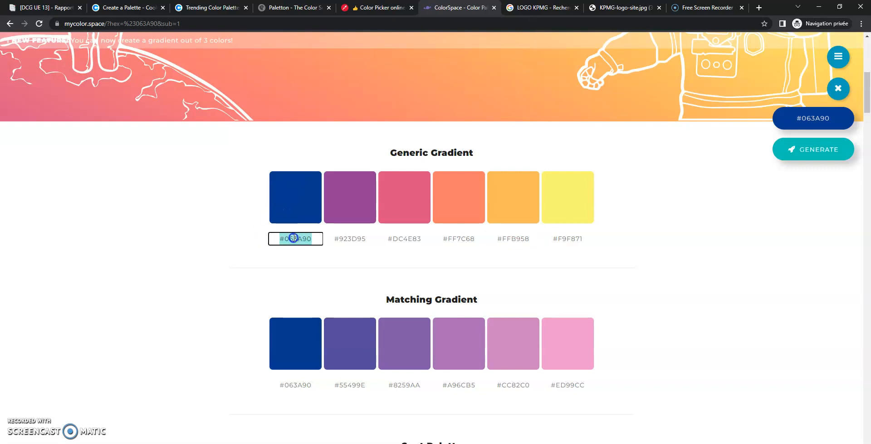
{"action": "left_click", "coordinate": [382, 7]}
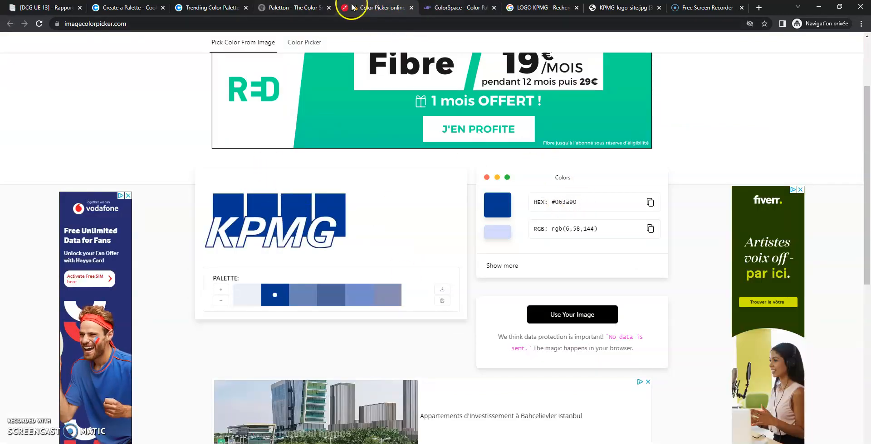
{"action": "left_click", "coordinate": [650, 202]}
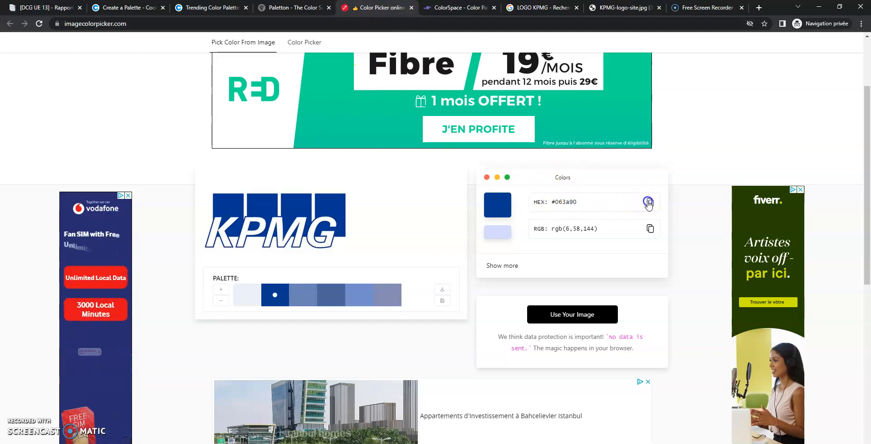
Set Paletton's base colour to the copied hex code #063a90.
{"action": "left_click", "coordinate": [294, 7]}
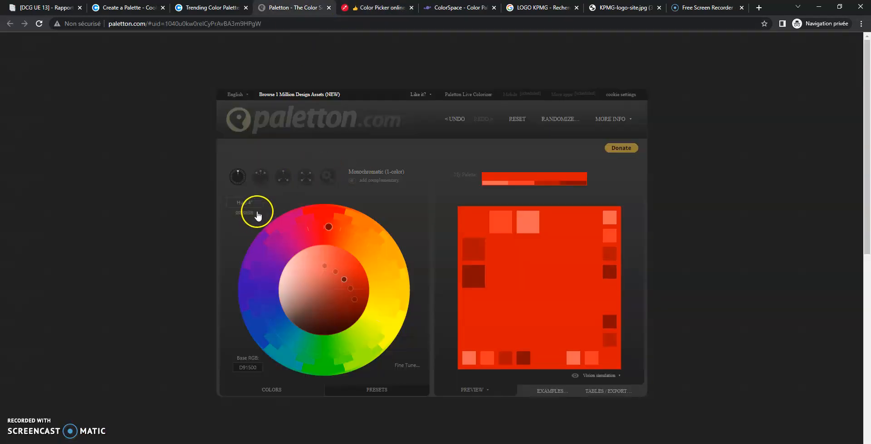
{"action": "left_click", "coordinate": [256, 372]}
{"action": "key", "text": "ctrl+v"}
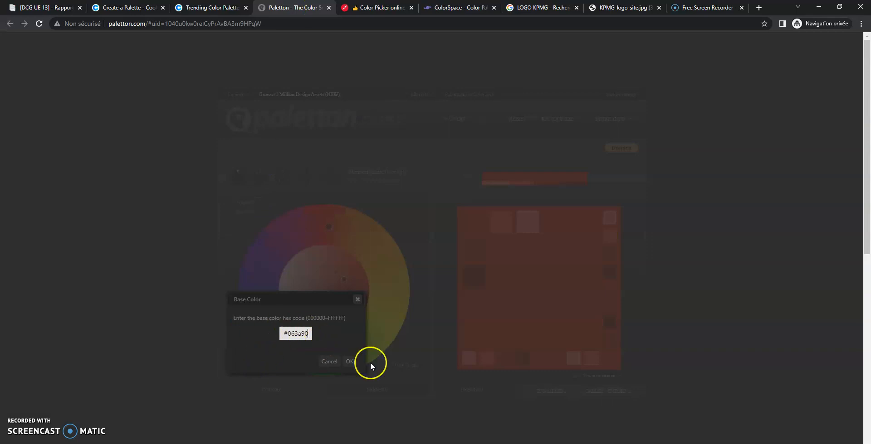
{"action": "left_click", "coordinate": [344, 363]}
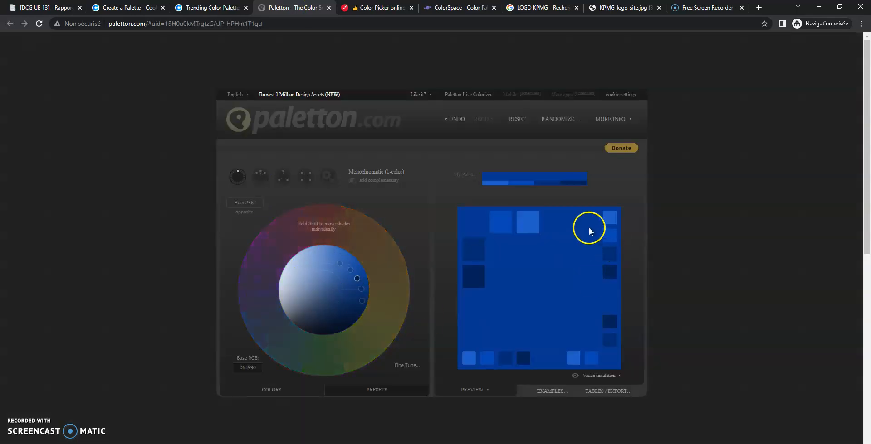
Switch Paletton's palette to the opposite hue and apply D98C00 as the base colour.
{"action": "left_click", "coordinate": [247, 213]}
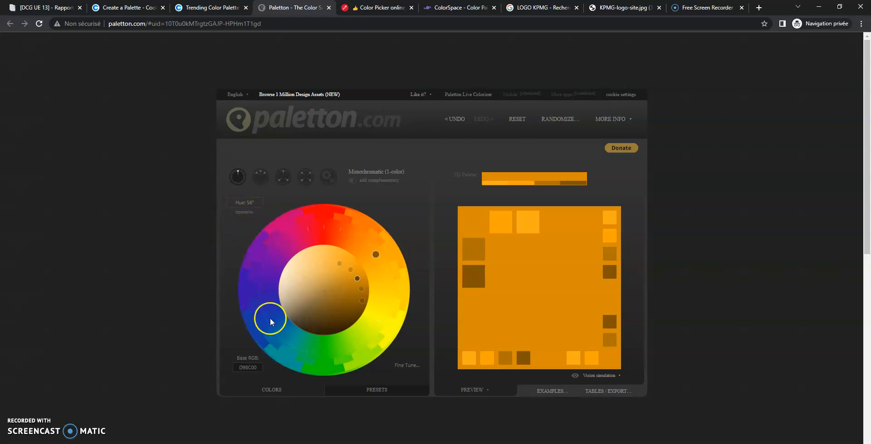
{"action": "left_click", "coordinate": [248, 368]}
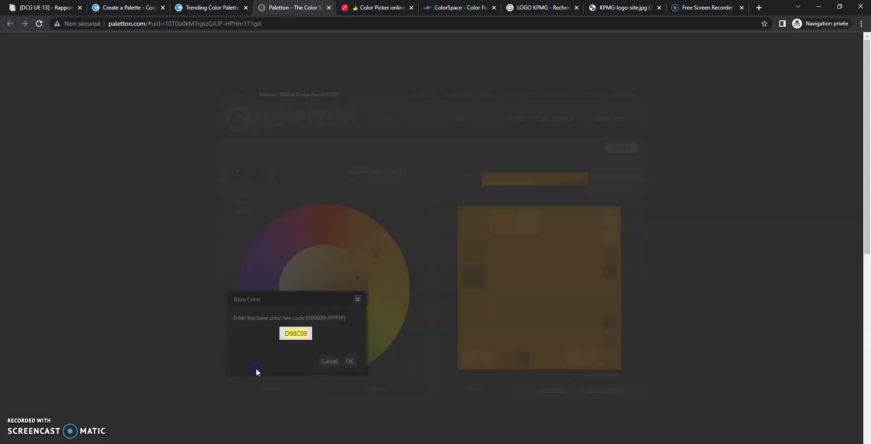
{"action": "left_click", "coordinate": [348, 362]}
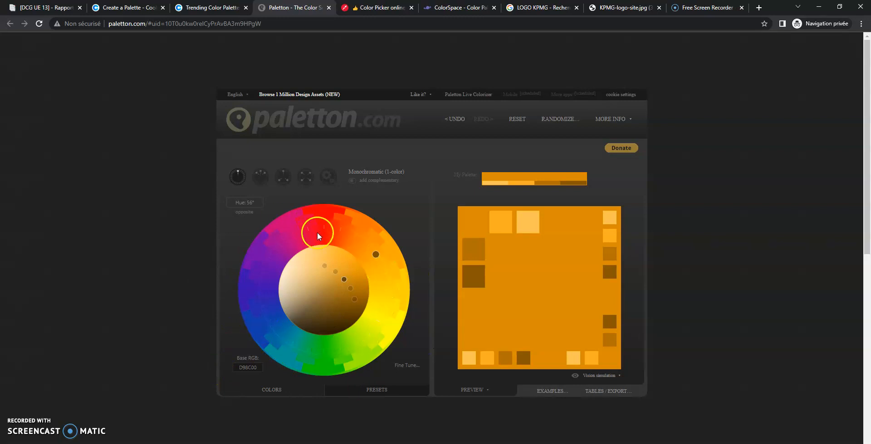
Switch to the Word document and add four blank lines before the paragraph beginning "La transition numérique ou transformation numérique".
{"action": "left_click", "coordinate": [460, 431]}
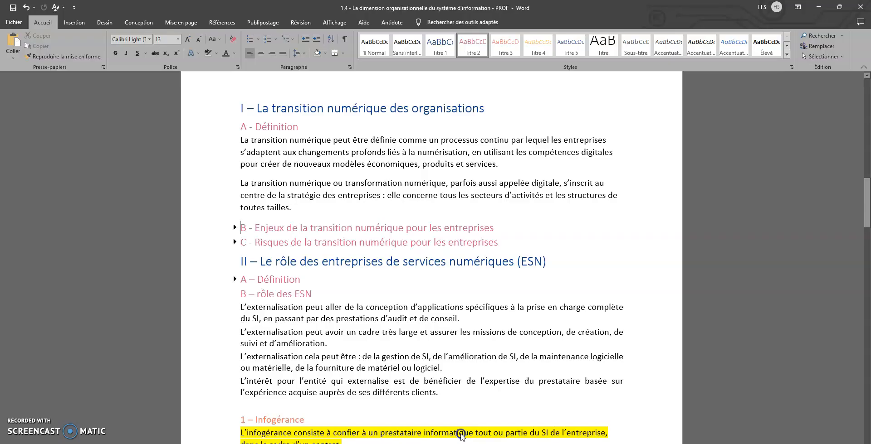
{"action": "left_click", "coordinate": [239, 182]}
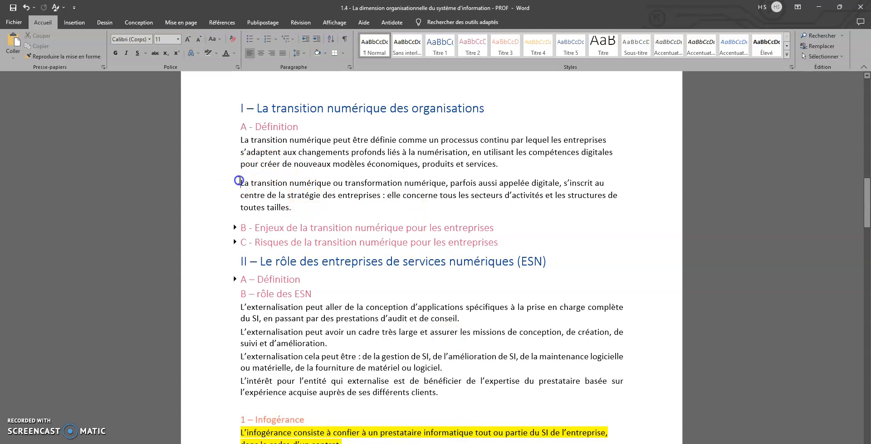
{"action": "key", "text": "Return"}
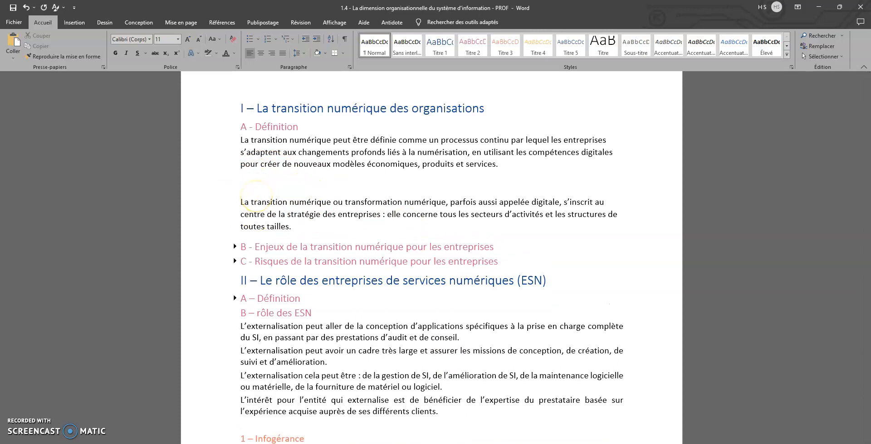
{"action": "key", "text": "Return"}
{"action": "key", "text": "Return"}
{"action": "key", "text": "Return"}
{"action": "left_click", "coordinate": [249, 181]}
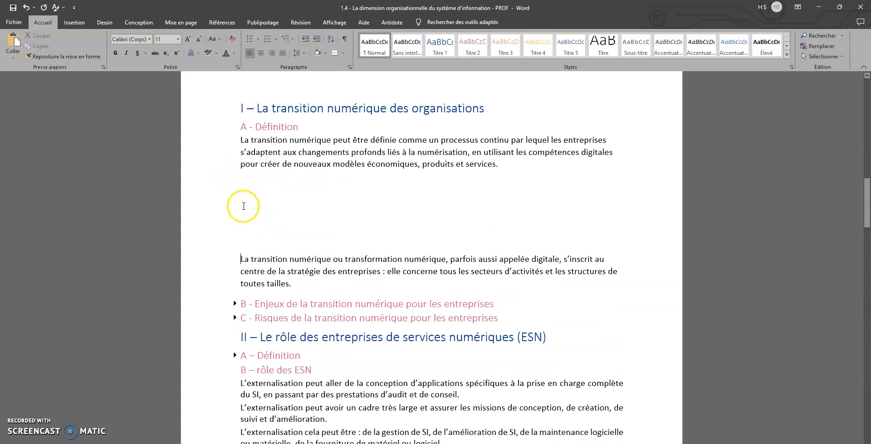
Draw a rounded rectangle about 2.92 cm high and 17.85 cm wide in the blank space below the first definition paragraph.
{"action": "left_click_drag", "start_coordinate": [250, 203], "coordinate": [253, 235]}
{"action": "left_click", "coordinate": [255, 195]}
{"action": "left_click_drag", "start_coordinate": [240, 138], "coordinate": [502, 167]}
{"action": "left_click", "coordinate": [271, 184]}
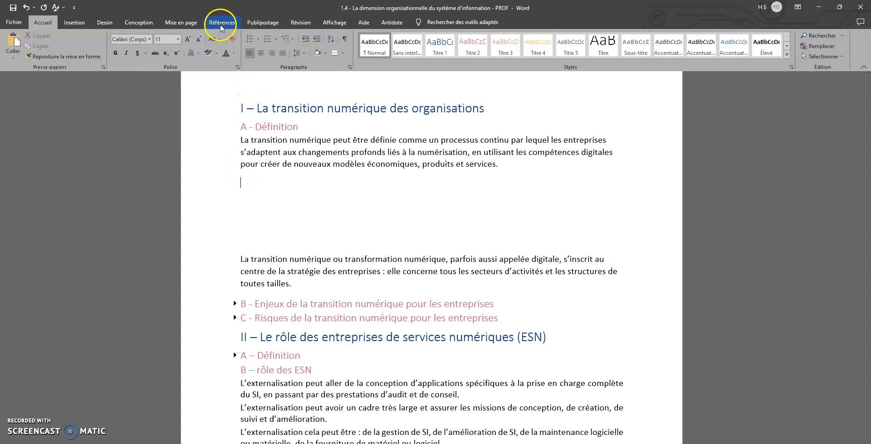
{"action": "left_click", "coordinate": [75, 22]}
{"action": "left_click", "coordinate": [128, 46]}
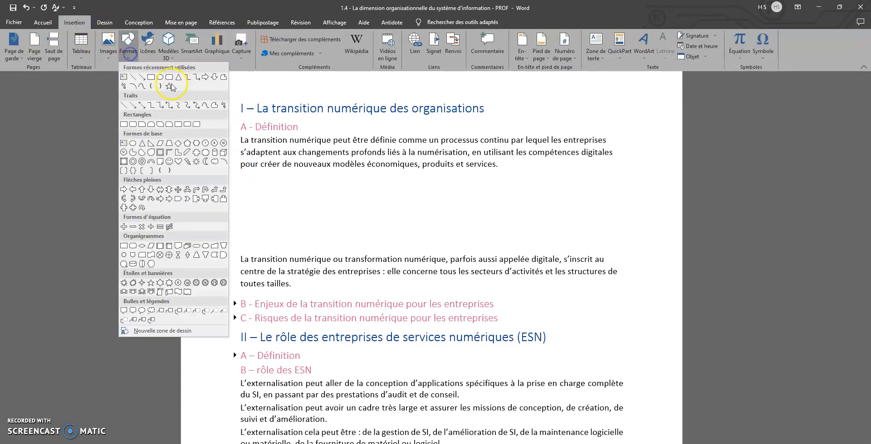
{"action": "left_click", "coordinate": [169, 77]}
{"action": "left_click_drag", "start_coordinate": [237, 178], "coordinate": [665, 247]}
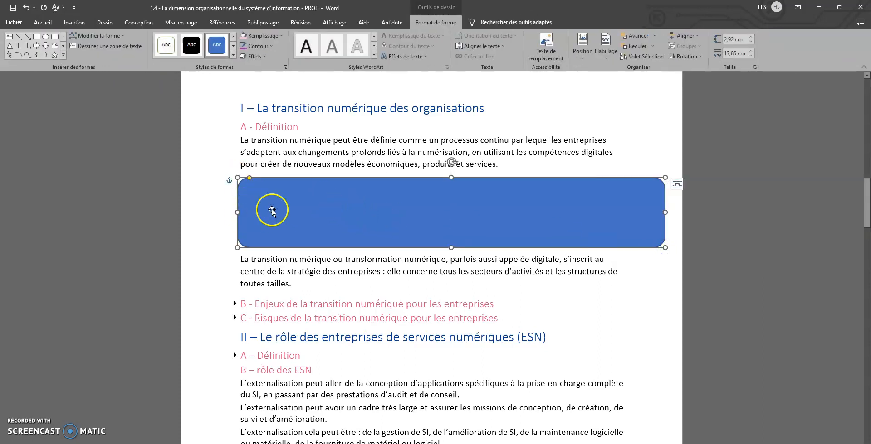
Draw a freeform line shape about 7.55 cm by 18.5 cm across the rounded rectangle and surrounding text, and delete it.
{"action": "left_click", "coordinate": [74, 23]}
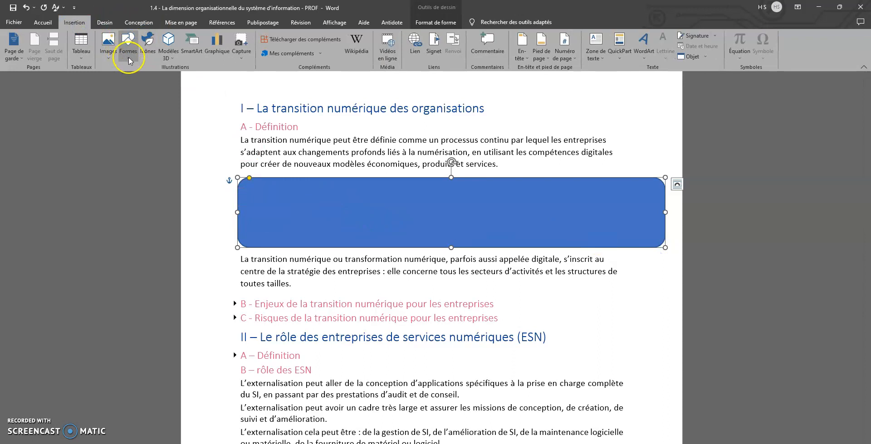
{"action": "left_click", "coordinate": [129, 57]}
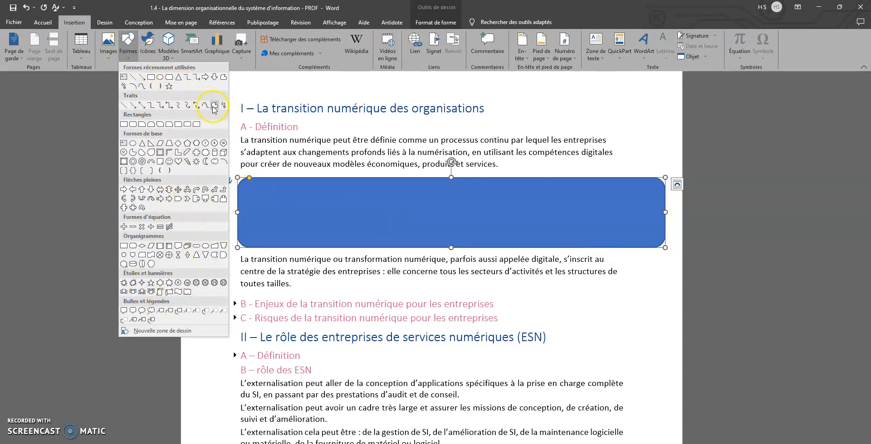
{"action": "left_click", "coordinate": [214, 109]}
{"action": "left_click", "coordinate": [289, 140]}
{"action": "mouse_move", "coordinate": [269, 201]}
{"action": "left_mouse_down"}
{"action": "mouse_move", "coordinate": [325, 148]}
{"action": "mouse_move", "coordinate": [317, 146]}
{"action": "left_mouse_up"}
{"action": "left_click_drag", "start_coordinate": [420, 249], "coordinate": [410, 254]}
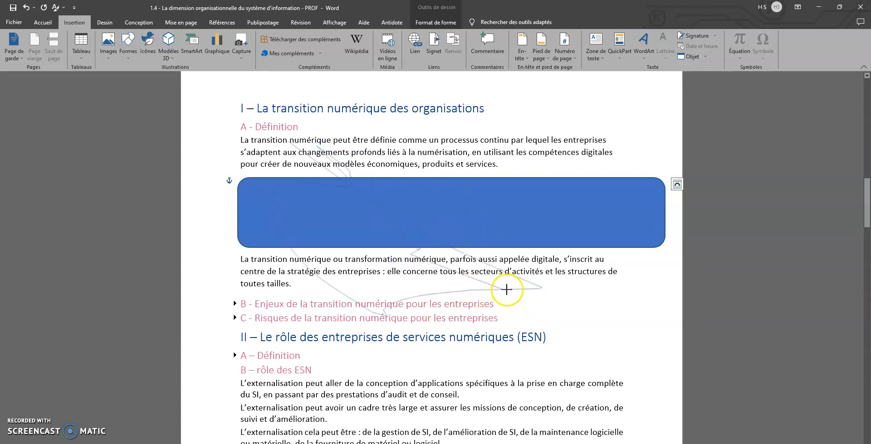
{"action": "left_click", "coordinate": [559, 285]}
{"action": "left_click", "coordinate": [513, 287]}
{"action": "left_click", "coordinate": [275, 203]}
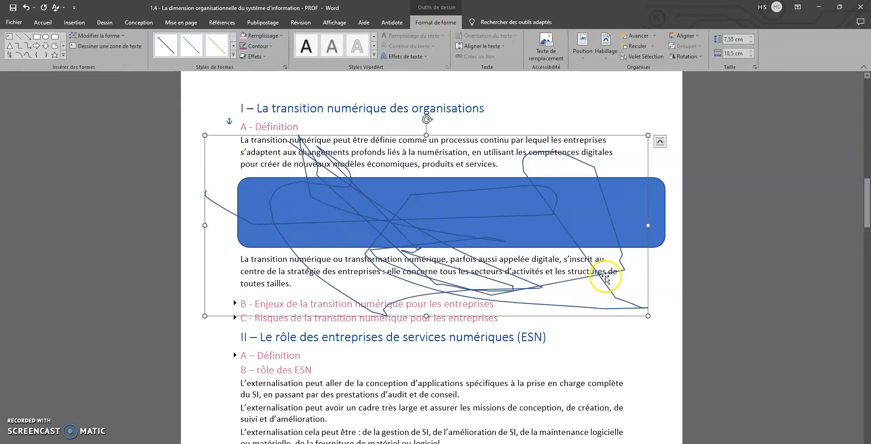
{"action": "key", "text": "Delete"}
Draw a hexagon about 7.43 cm high over the rounded rectangle and stretch it to about 21.44 cm wide, spanning the page.
{"action": "left_click", "coordinate": [298, 219]}
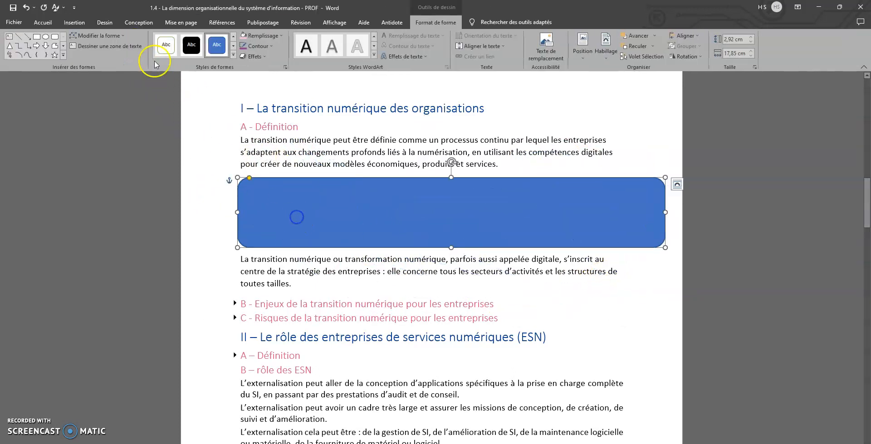
{"action": "left_click", "coordinate": [72, 23]}
{"action": "left_click", "coordinate": [128, 45]}
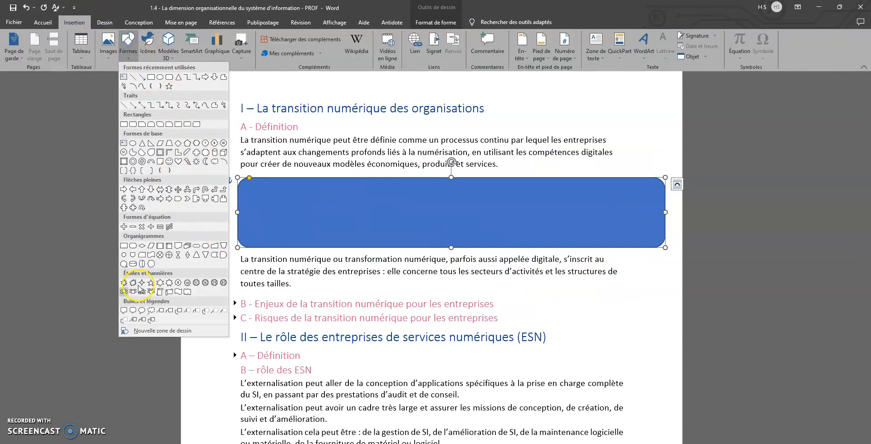
{"action": "left_click", "coordinate": [196, 146]}
{"action": "left_click_drag", "start_coordinate": [304, 150], "coordinate": [566, 328]}
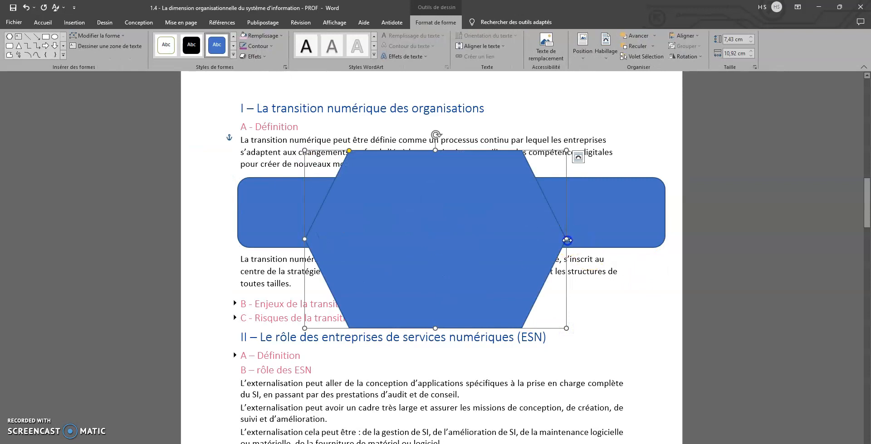
{"action": "left_click_drag", "start_coordinate": [566, 239], "coordinate": [682, 240]}
{"action": "left_click_drag", "start_coordinate": [304, 239], "coordinate": [163, 223]}
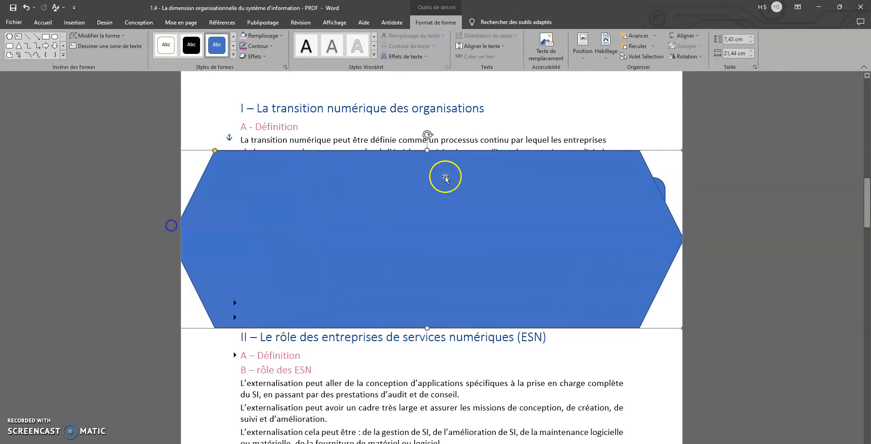